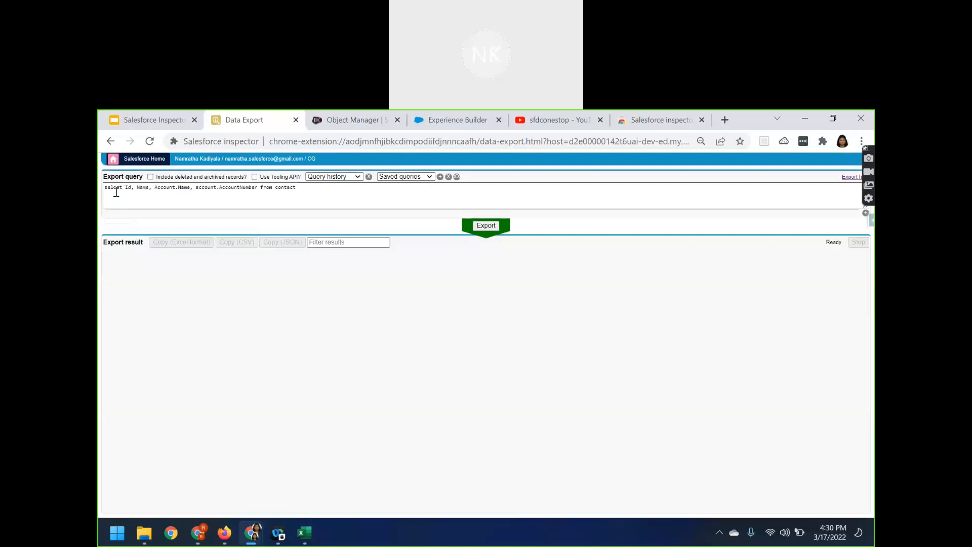
Step: Replace the export query with "select id, name, from Case", using the suggested Case object
drag(105, 187, 303, 188)
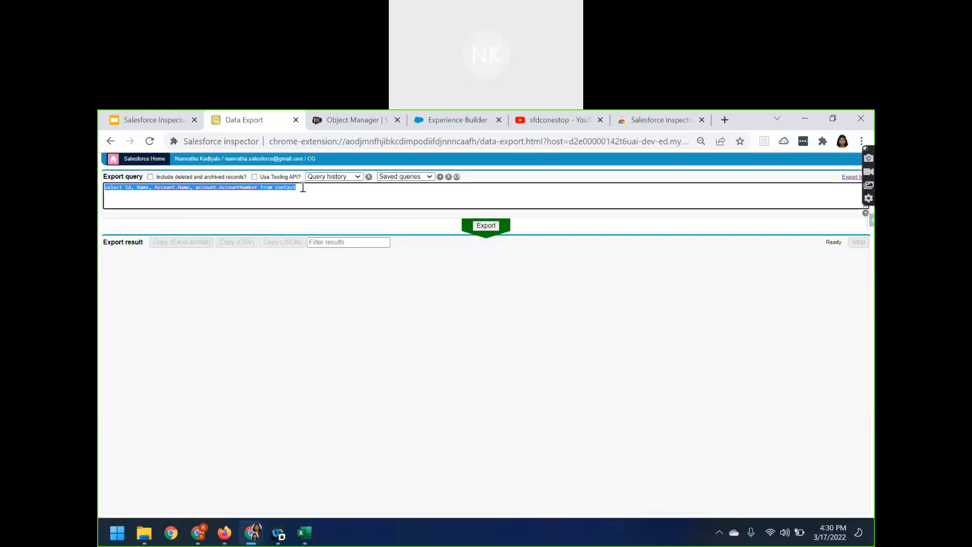
triple_click(302, 187)
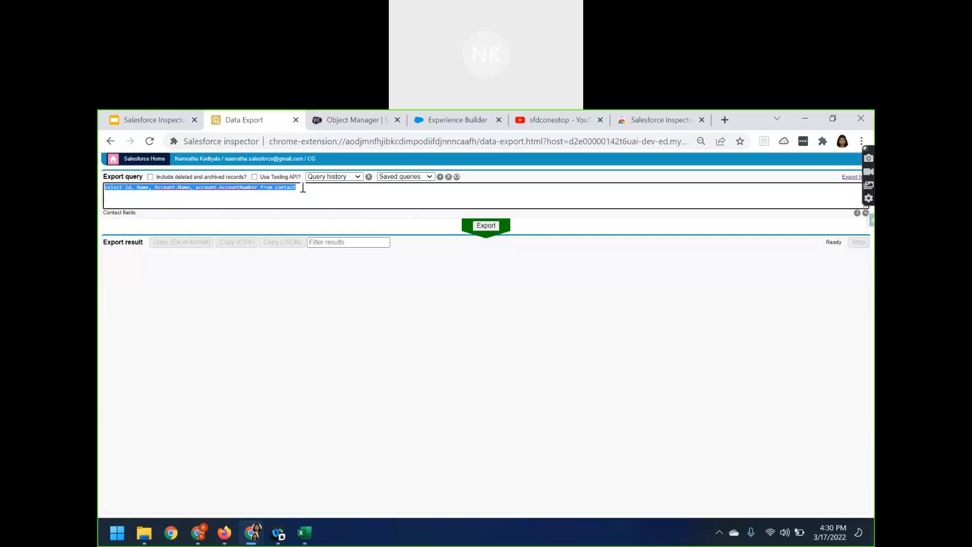
text(select id, nam)
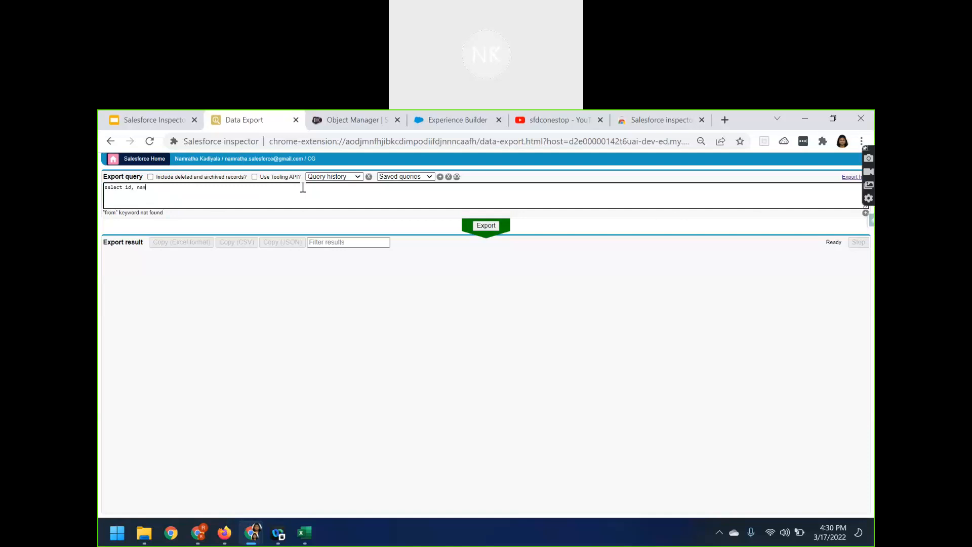
text(e from case)
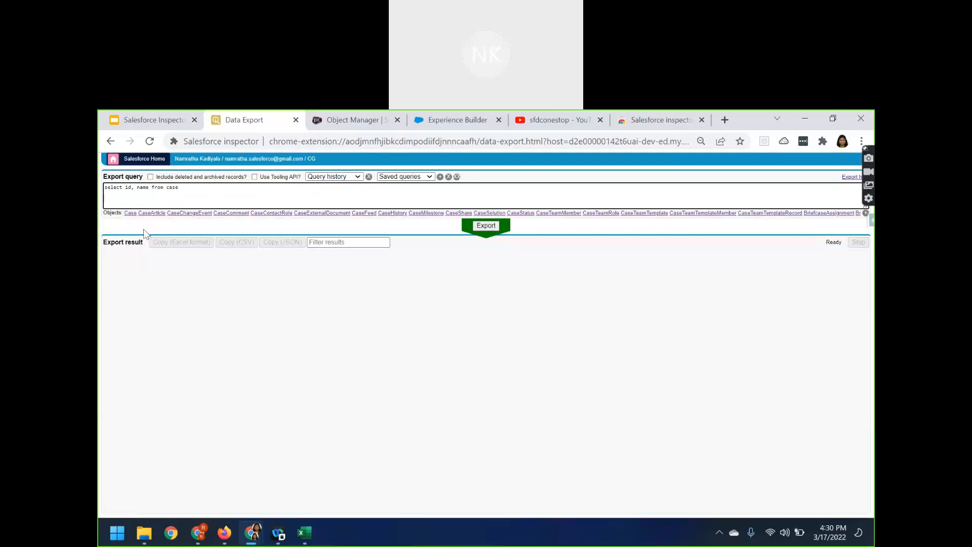
click(130, 213)
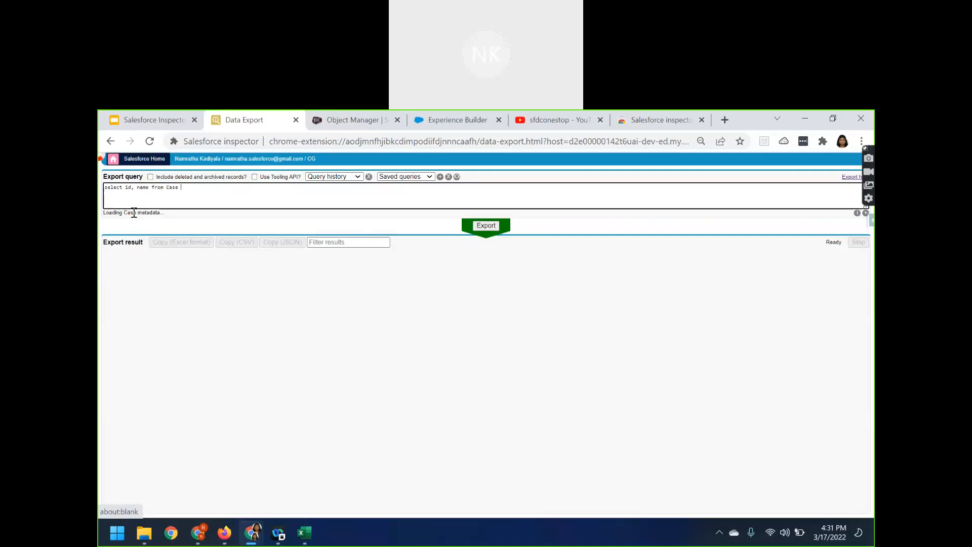
click(149, 189)
text(,)
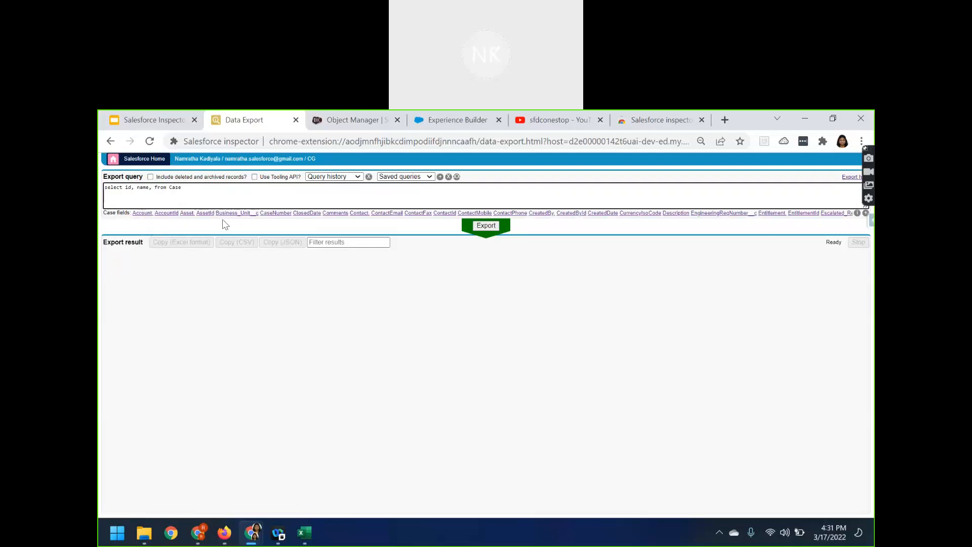
click(245, 215)
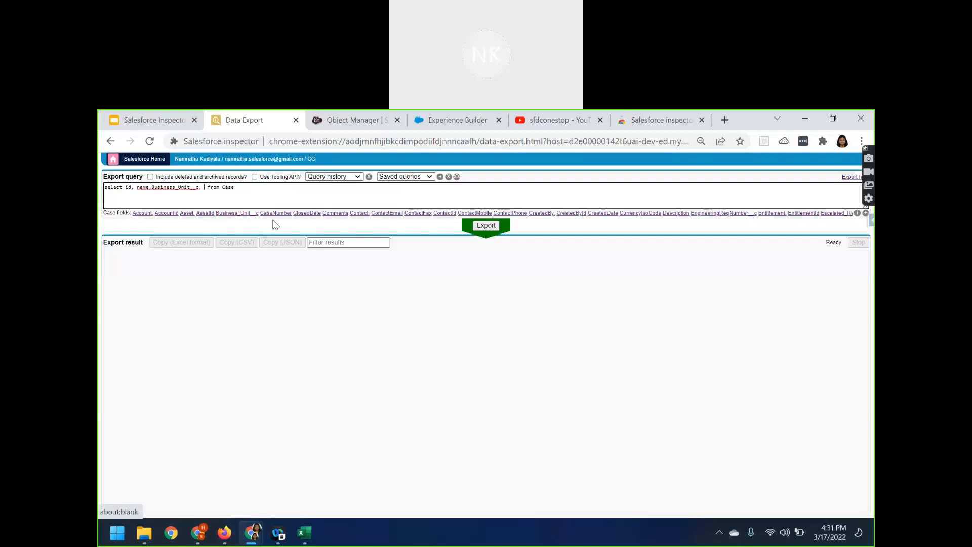
key(BackSpace)
key(BackSpace)
key(BackSpace)
key(BackSpace)
key(BackSpace)
key(BackSpace)
key(BackSpace)
key(BackSpace)
key(BackSpace)
key(BackSpace)
key(BackSpace)
key(BackSpace)
key(BackSpace)
key(BackSpace)
key(BackSpace)
key(BackSpace)
key(BackSpace)
key(BackSpace)
Step: Add the fields CaseNumber, Comments, Follow_up_by__c, Escalated_Reason__c and LastModifiedBy to the Case query from the expanded field suggestions
click(268, 213)
click(334, 213)
click(865, 213)
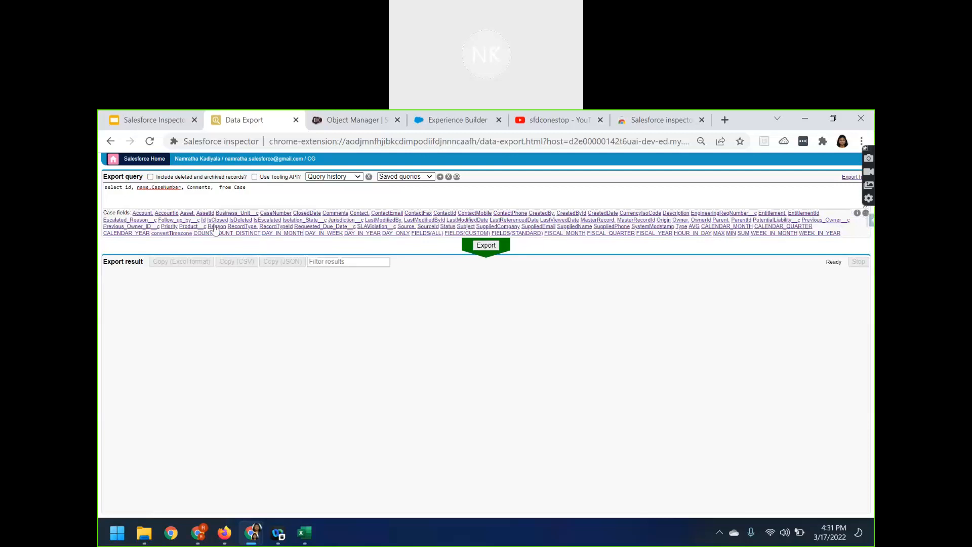
click(181, 221)
click(137, 223)
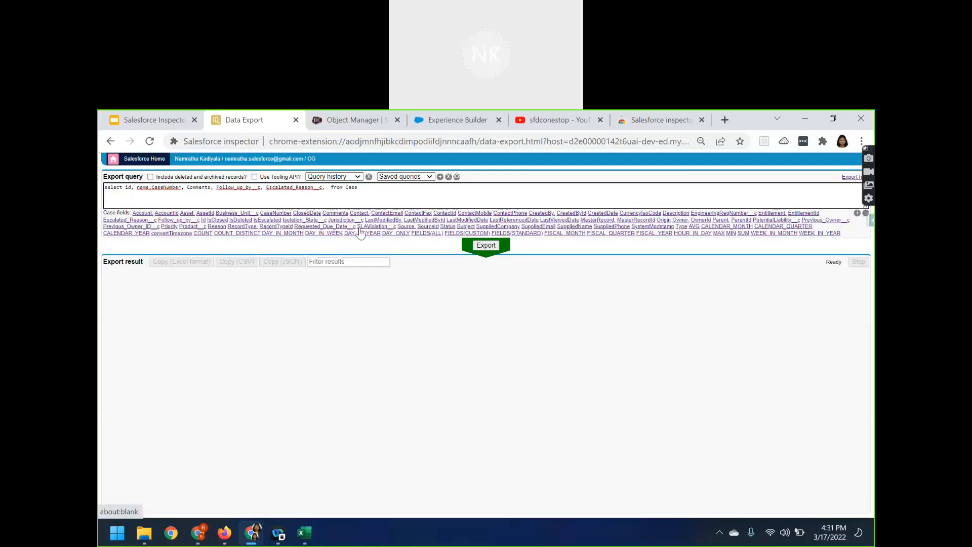
click(384, 221)
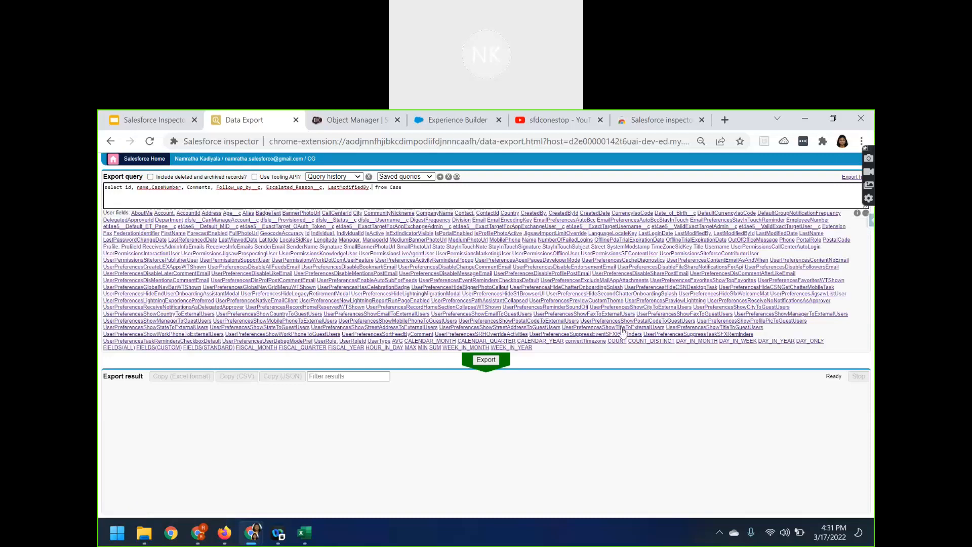
key(BackSpace)
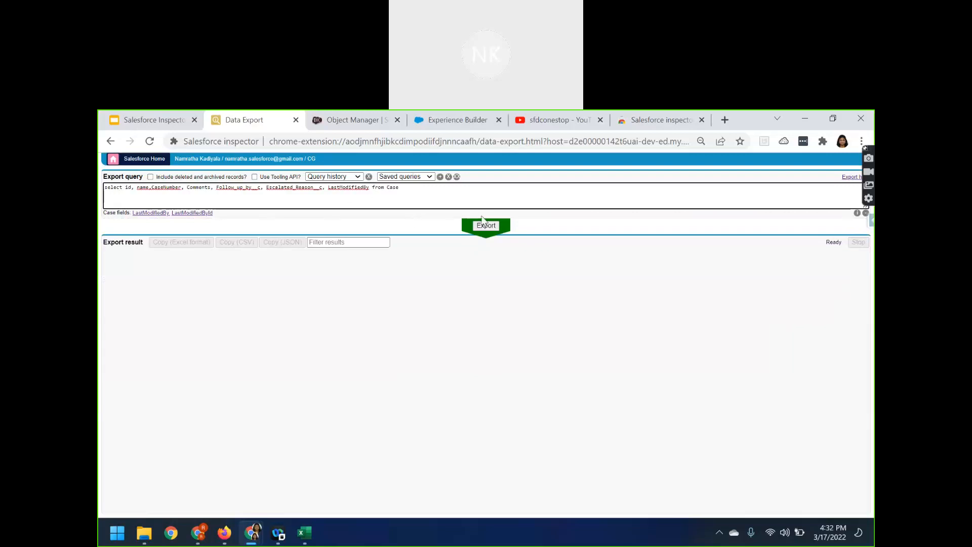
Step: Enlarge the page to 125% and run the Case export query
drag(107, 190, 407, 196)
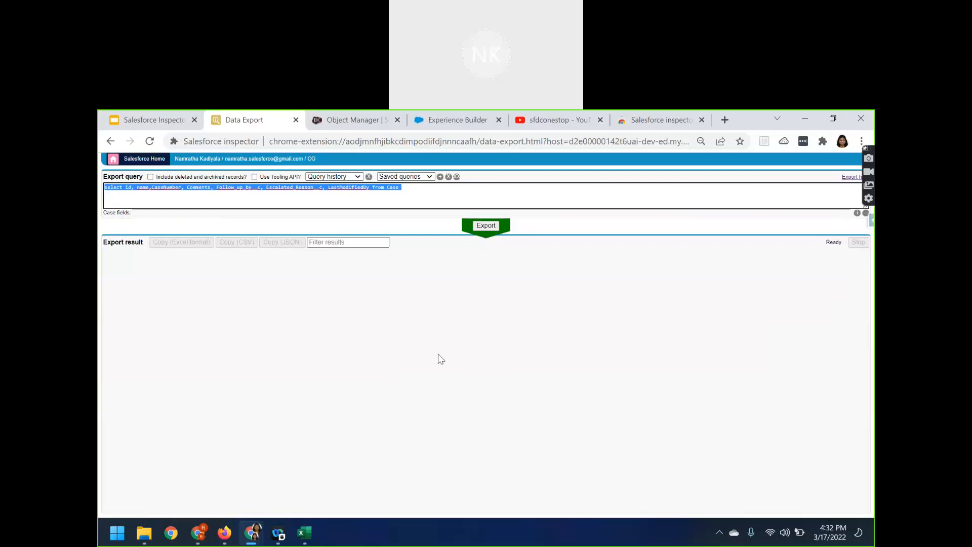
key(ctrl+plus)
key(ctrl+plus)
key(ctrl+plus)
key(ctrl+plus)
key(ctrl+plus)
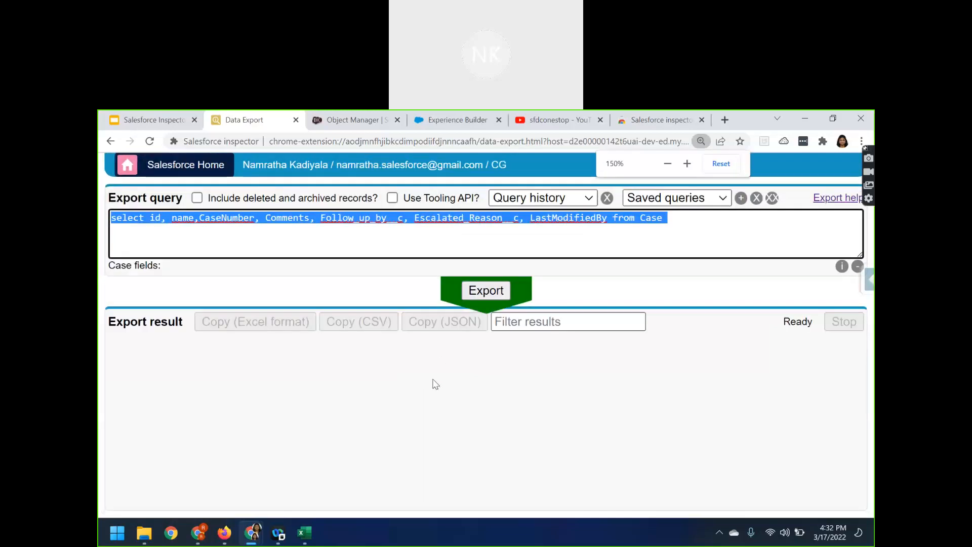
key(ctrl+minus)
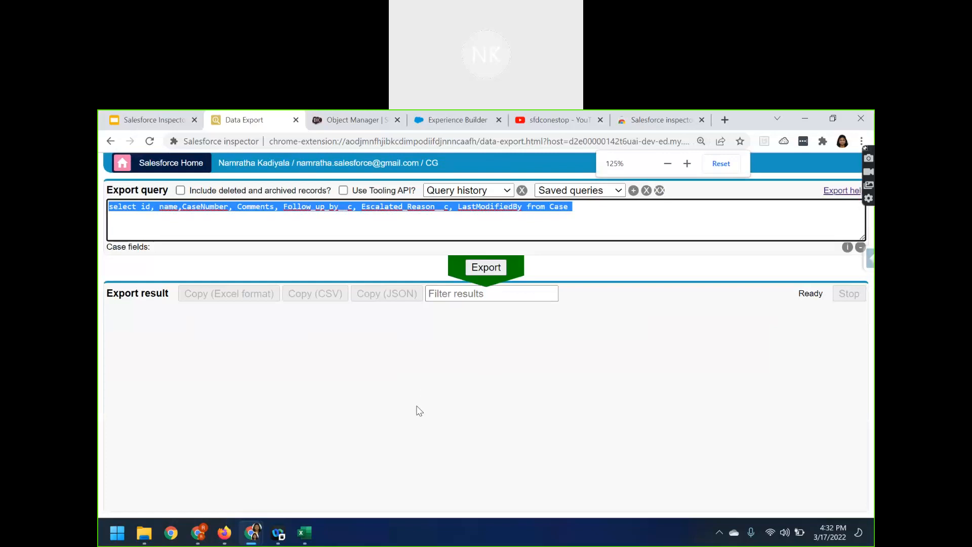
key(ctrl+Return)
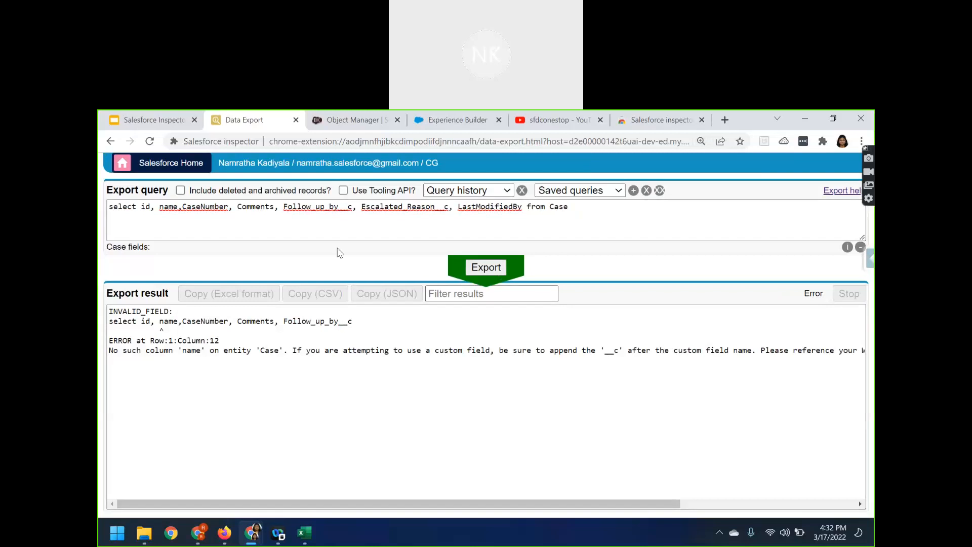
Step: Remove the name field from the Case query and run the export again
click(183, 207)
double_click(168, 207)
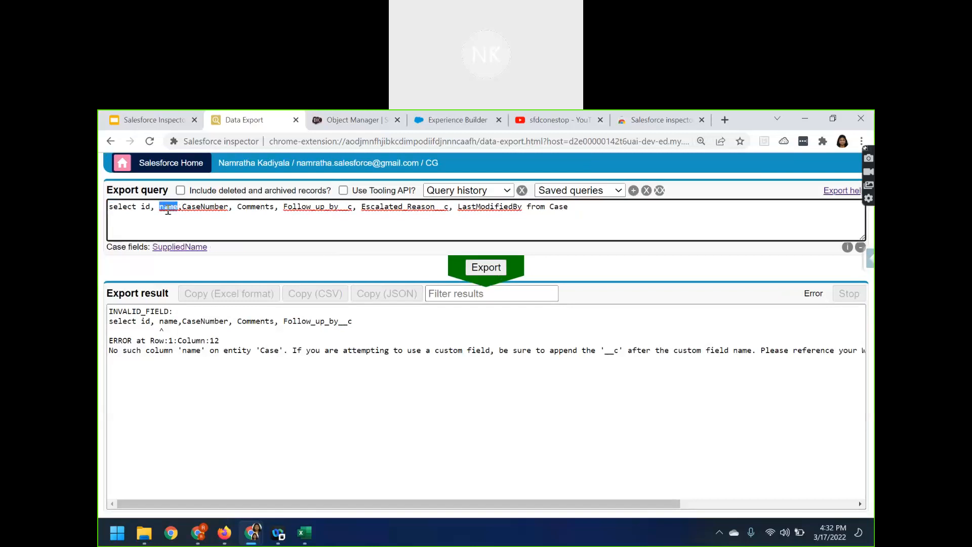
key(Delete)
key(Delete)
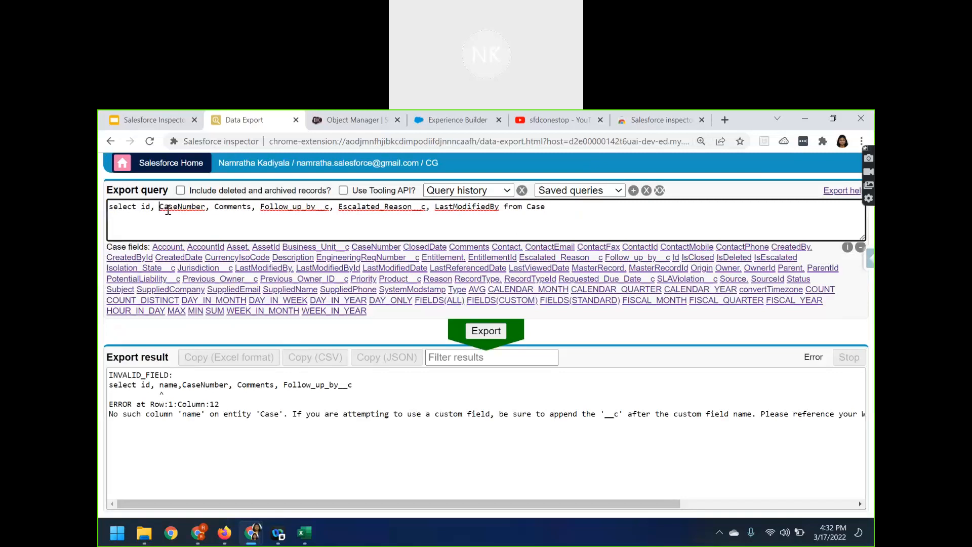
click(481, 334)
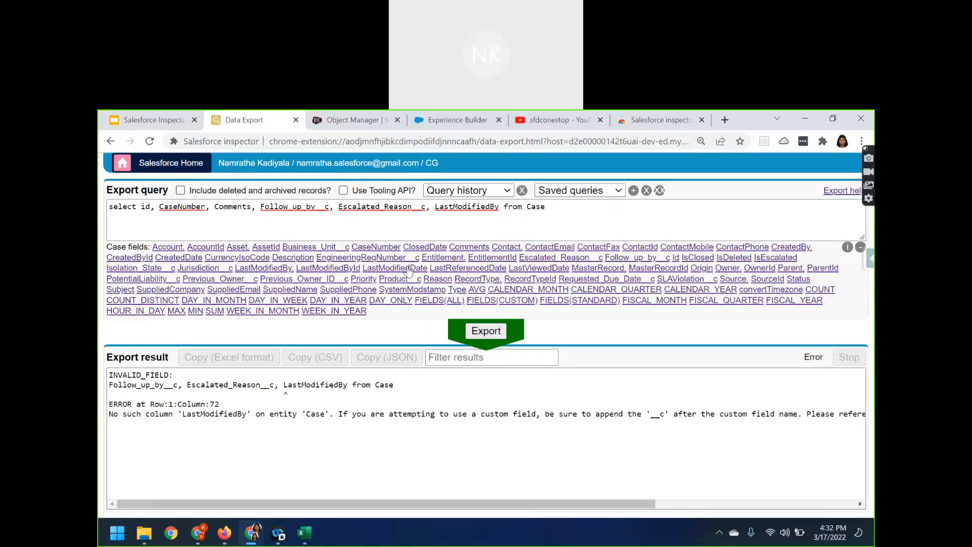
Step: Remove LastModifiedBy and its preceding comma from the Case query, and rerun the export
double_click(450, 208)
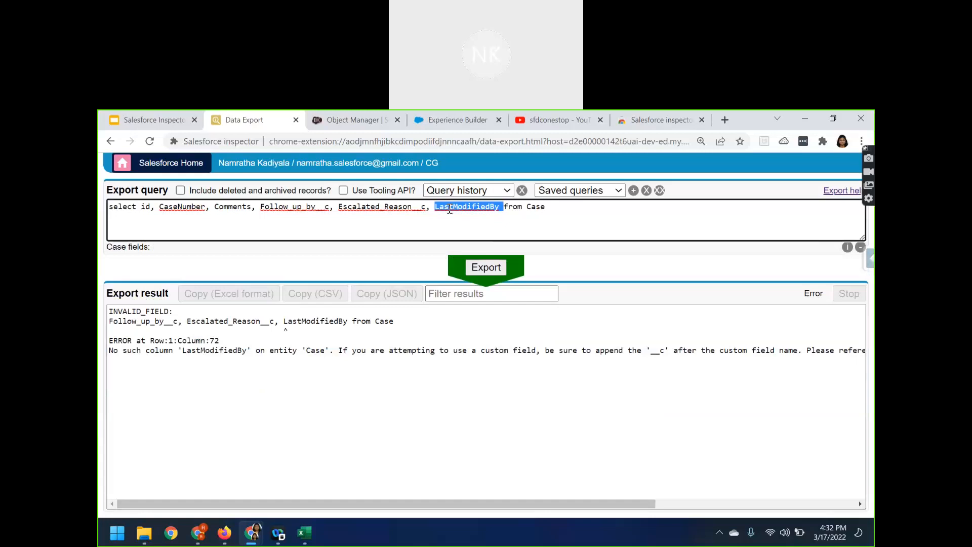
key(BackSpace)
key(BackSpace)
key(BackSpace)
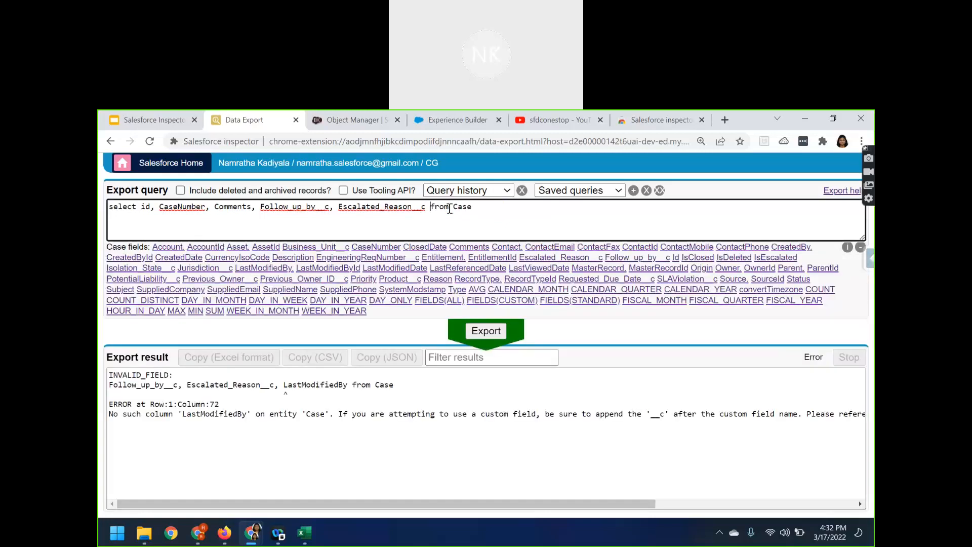
click(476, 334)
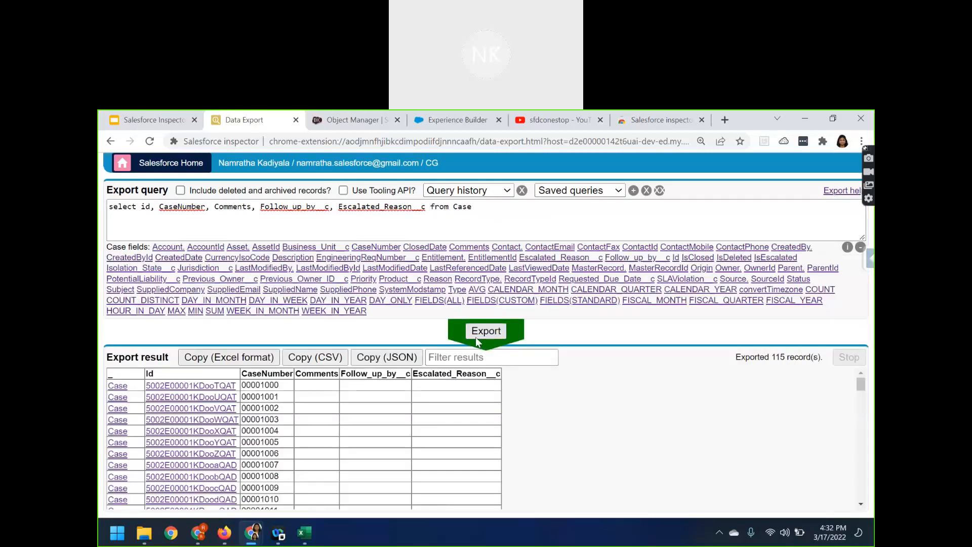
Step: Look through the exported Case records, checking the exported record count and the entries in the Escalated_Reason__c column
scroll(740, 408, down, 1)
scroll(737, 413, up, 2)
drag(737, 358, 816, 370)
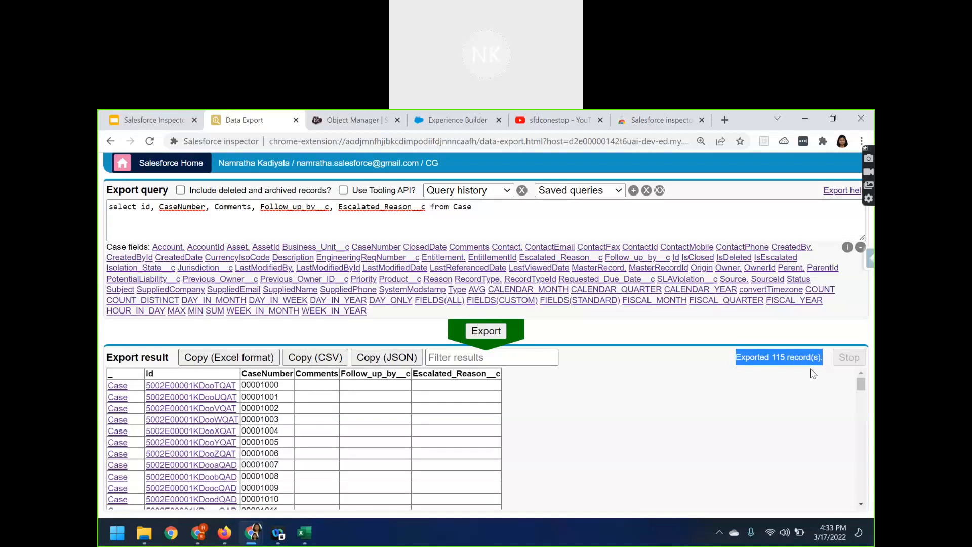
scroll(441, 435, down, 15)
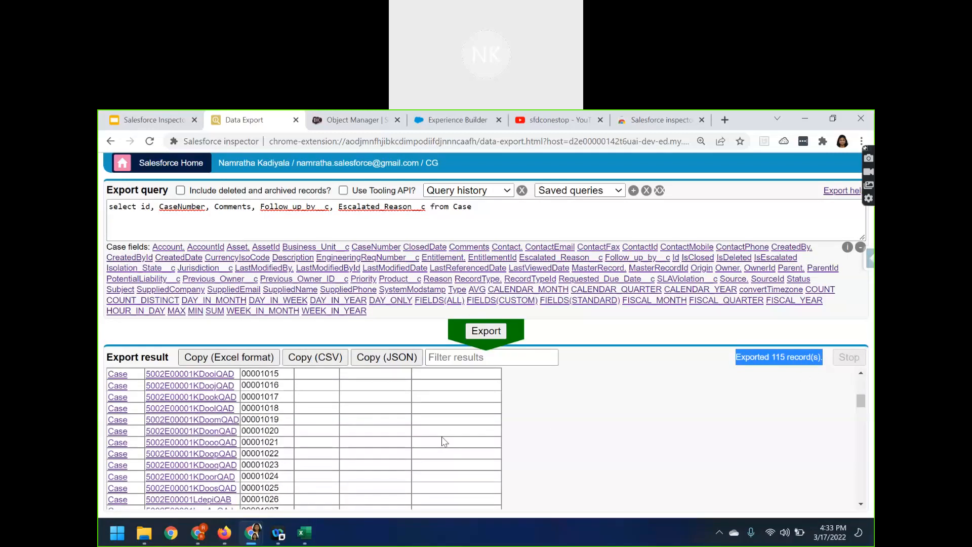
scroll(442, 441, up, 1)
scroll(442, 441, down, 1)
drag(422, 469, 541, 480)
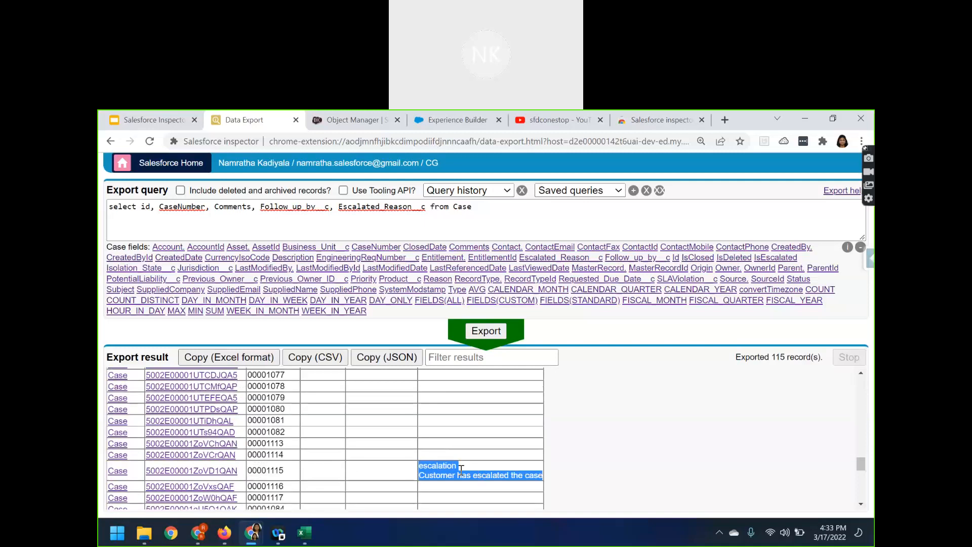
click(443, 462)
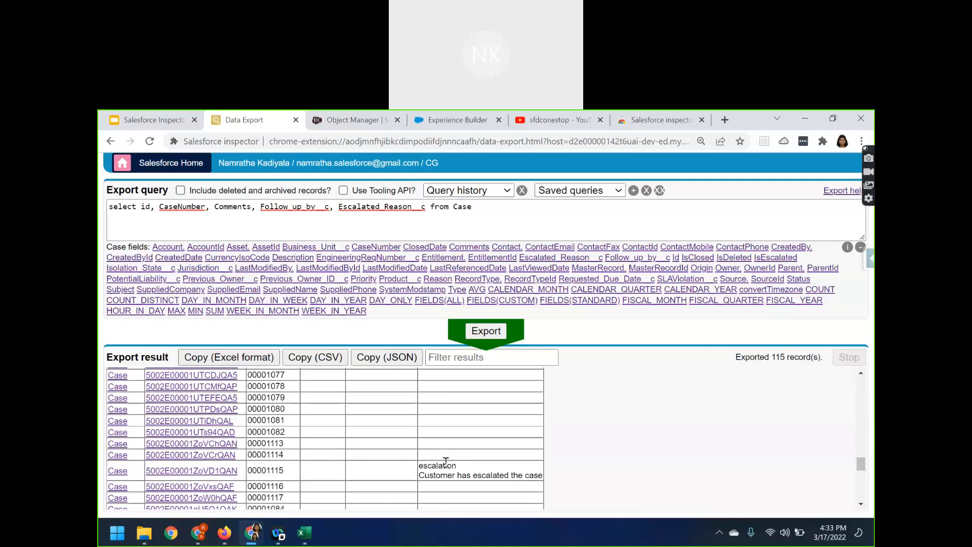
double_click(445, 462)
scroll(629, 475, down, 5)
scroll(629, 470, up, 20)
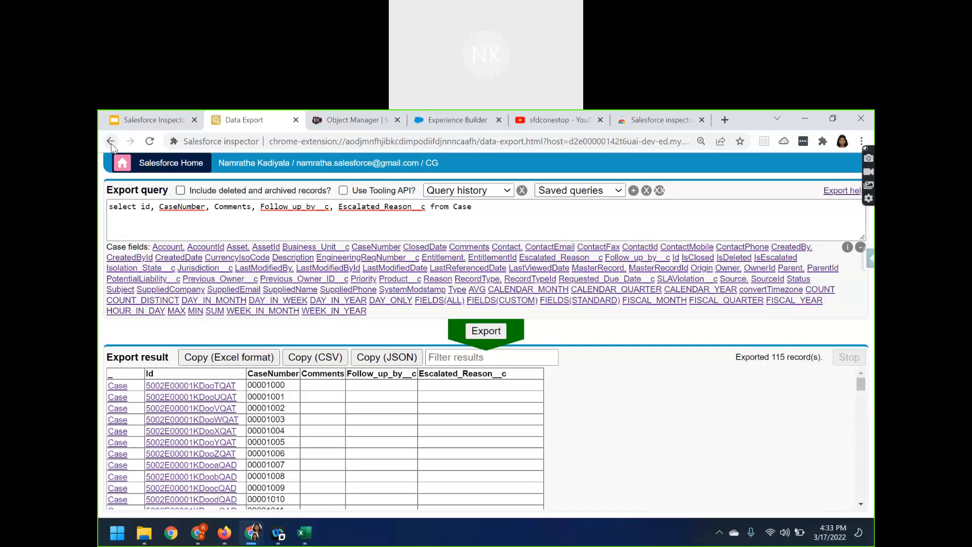
Step: Open Salesforce Inspector's Data Import page and choose the Insert action for the Account object
click(868, 258)
scroll(822, 400, down, 3)
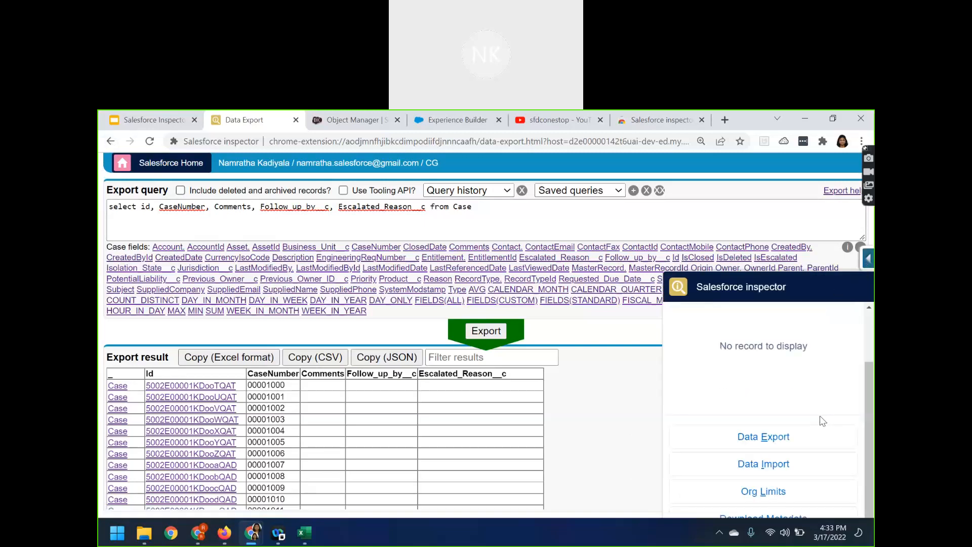
click(755, 468)
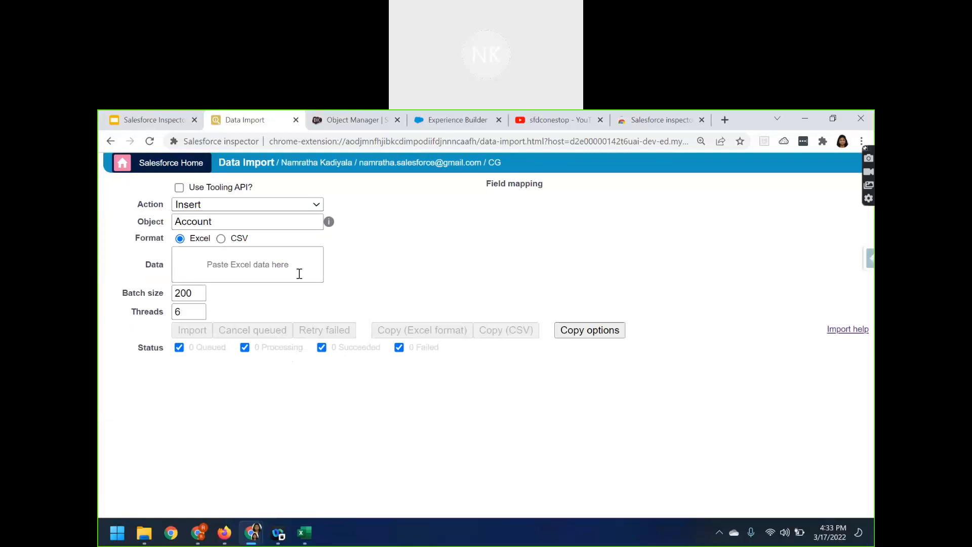
click(213, 205)
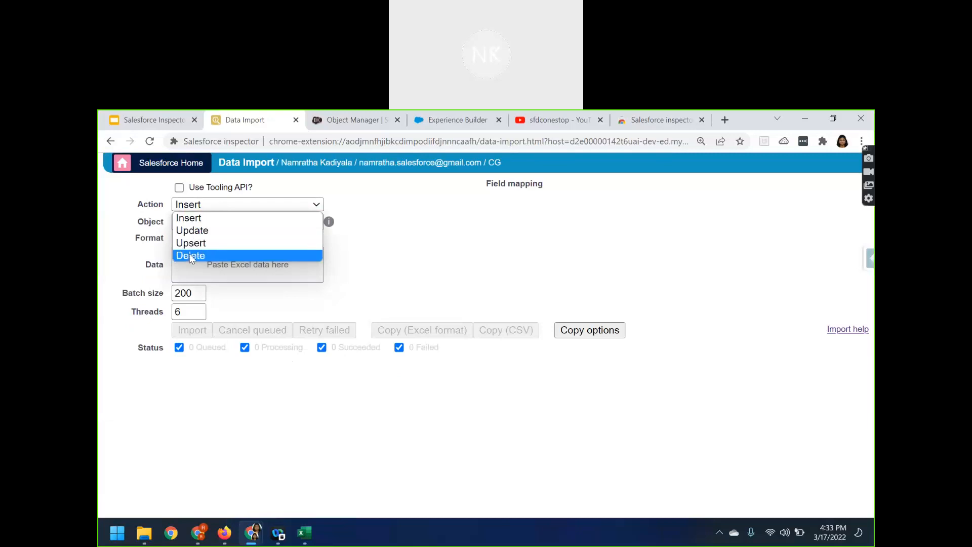
click(192, 222)
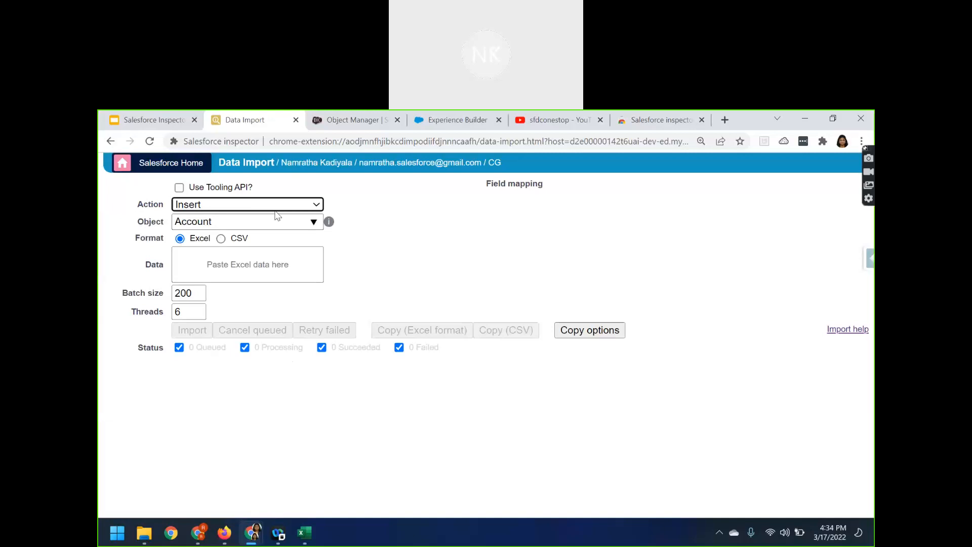
click(212, 224)
click(203, 248)
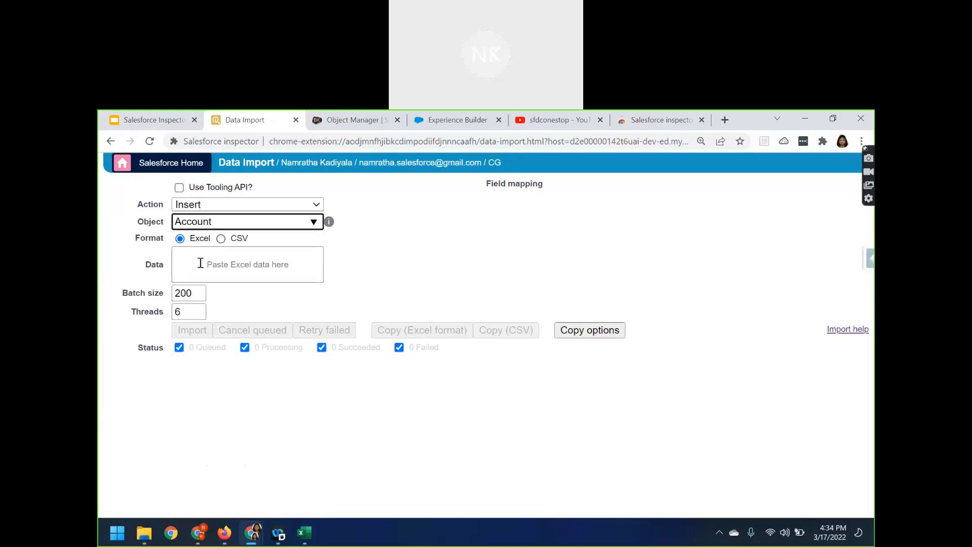
Step: Paste cells A1:A2 of Account Insert.csv from Excel as the import data and skip the Account Name field mapping
click(303, 532)
drag(167, 297, 171, 310)
key(ctrl+c)
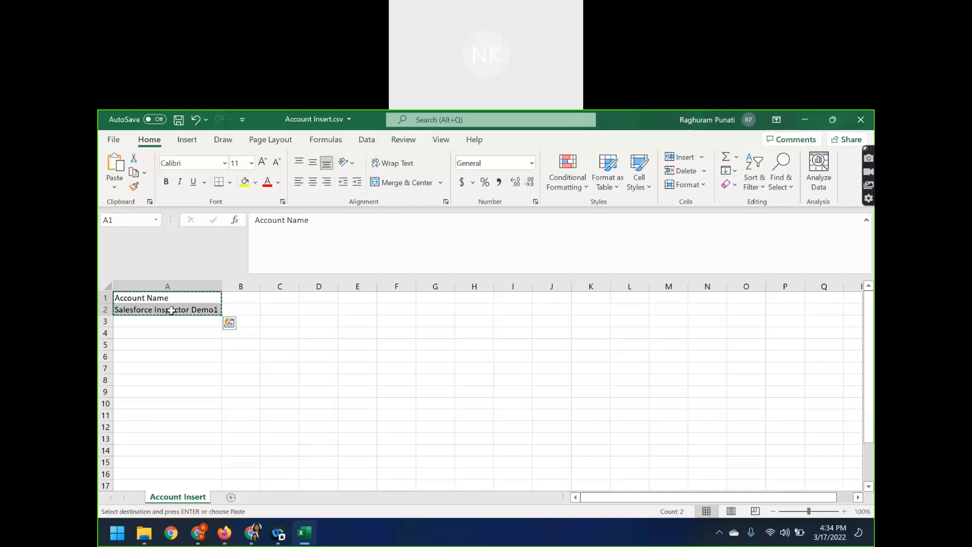
key(alt+Tab)
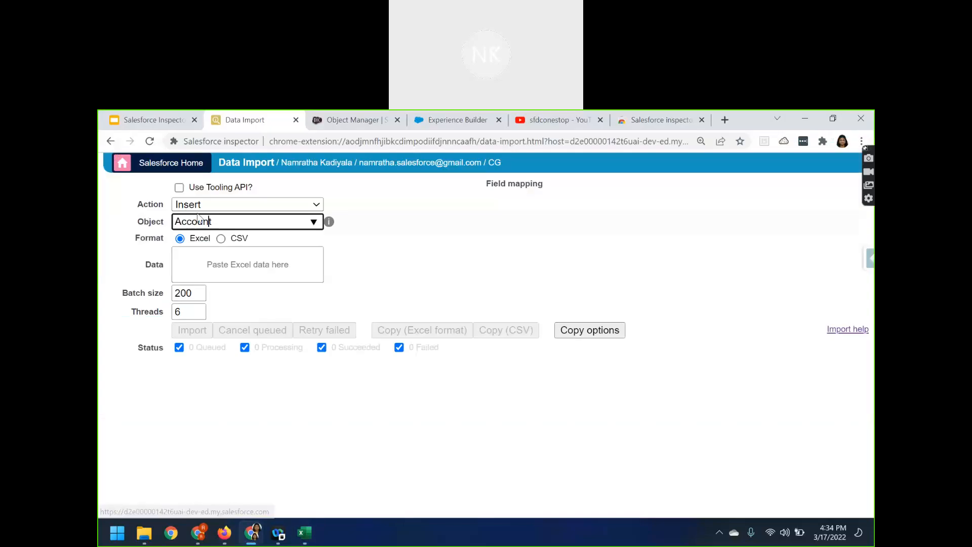
click(194, 267)
key(ctrl+v)
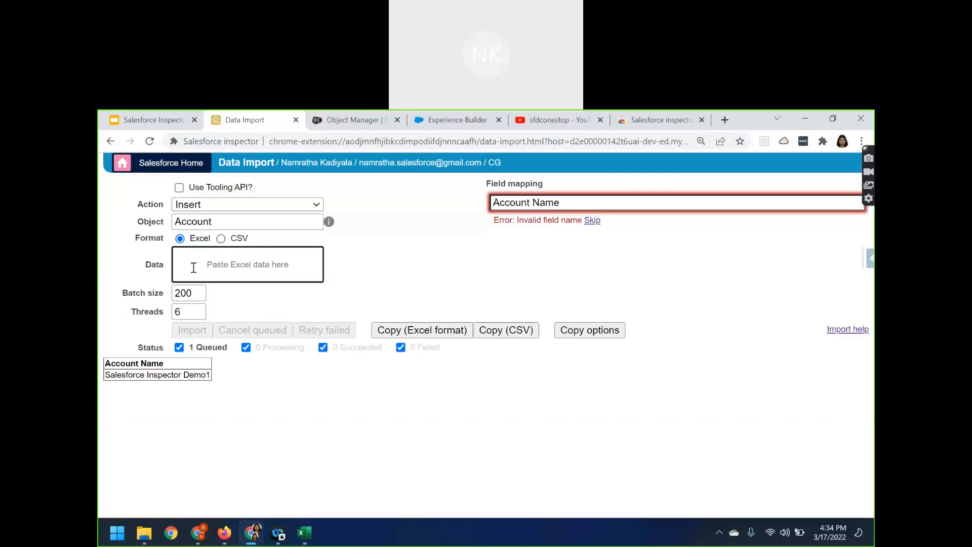
click(592, 220)
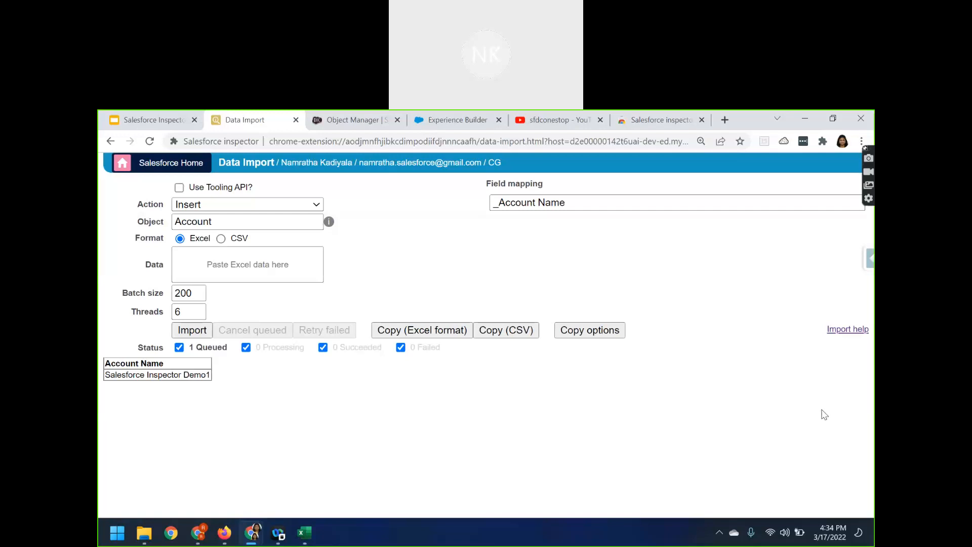
Step: Try to import the queued Salesforce Inspector Demo1 Account record with its Account Name column skipped
double_click(513, 202)
key(ctrl+minus)
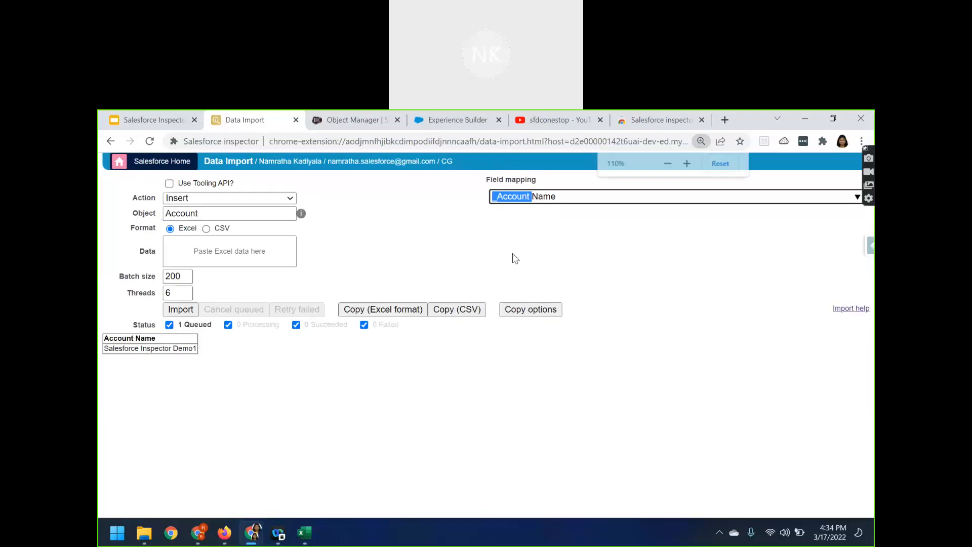
key(ctrl+minus)
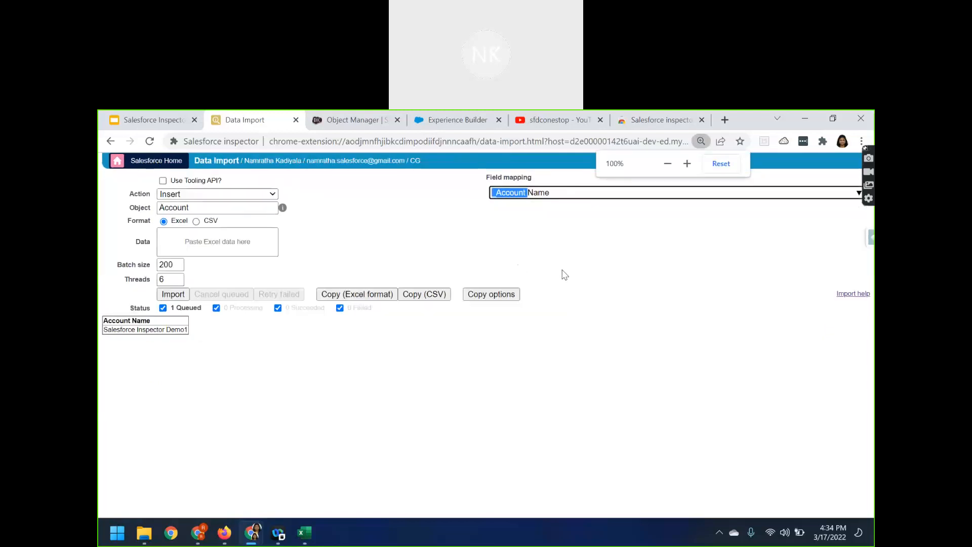
click(850, 193)
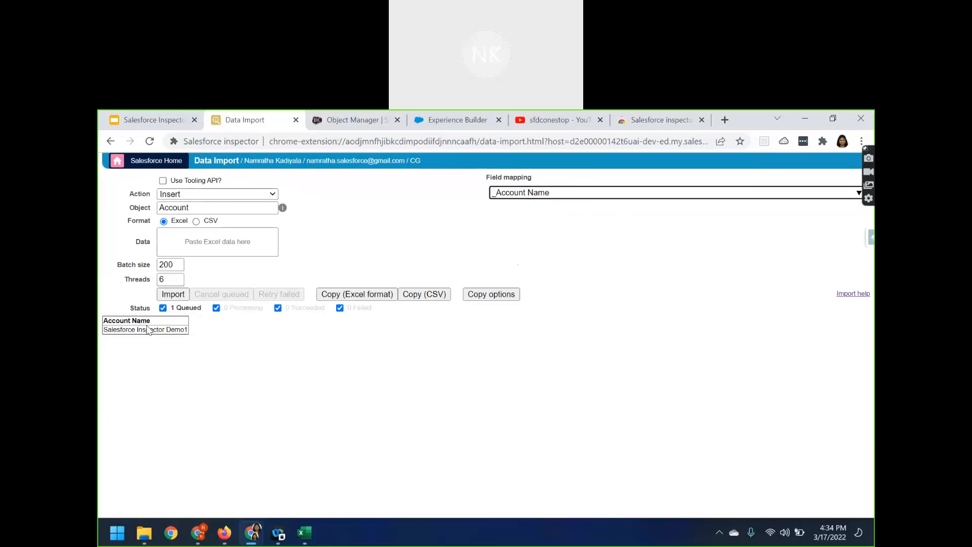
click(172, 294)
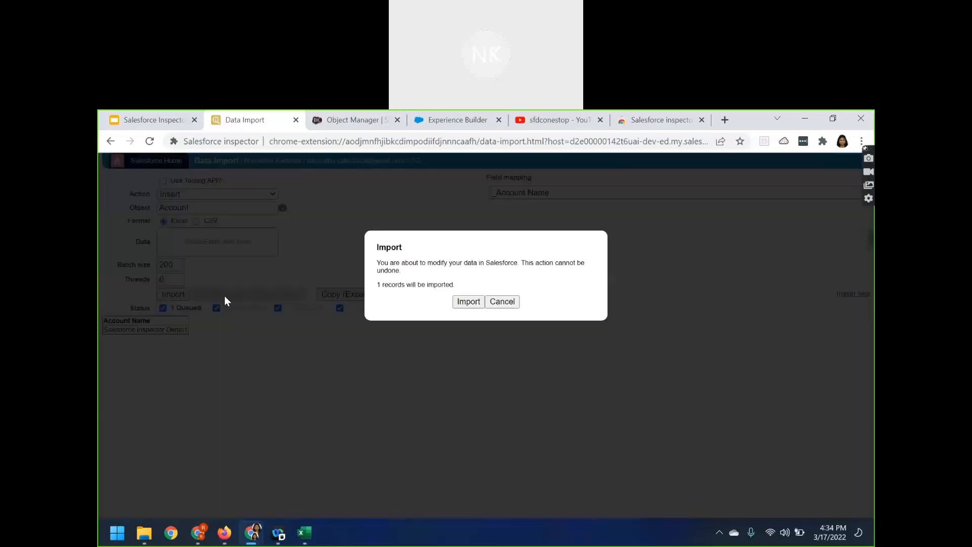
click(467, 307)
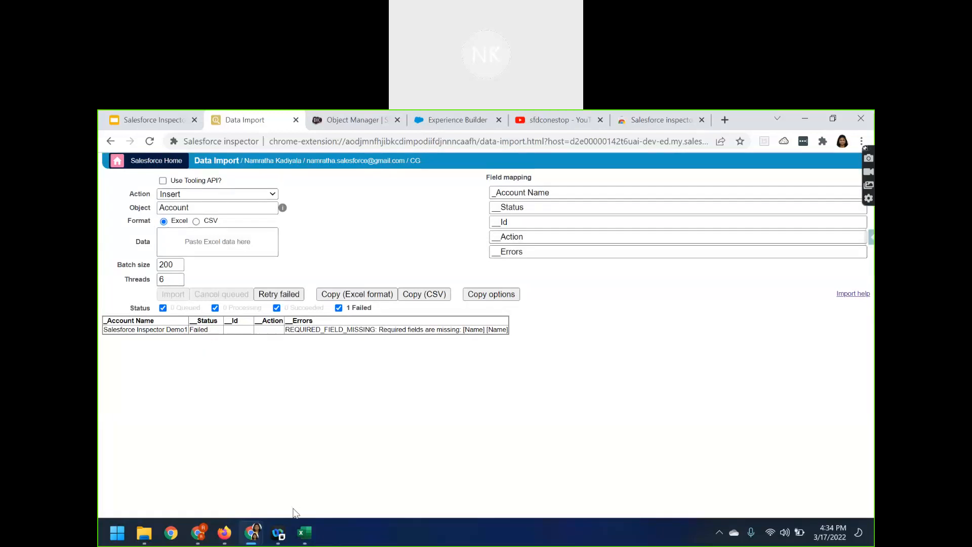
Step: Switch to Account Insert.csv in Excel and change the header in cell A1 to Name
click(304, 533)
key(ctrl+c)
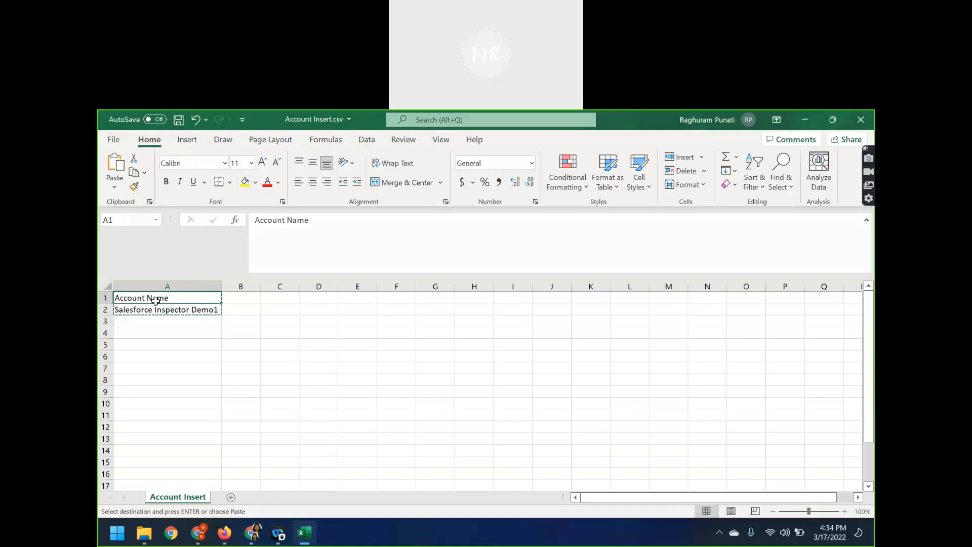
double_click(148, 297)
key(shift+Home)
key(BackSpace)
key(Return)
Step: Copy cells A1:A2 and paste them into Salesforce Inspector's Data Import page as the new import data
drag(195, 296, 195, 315)
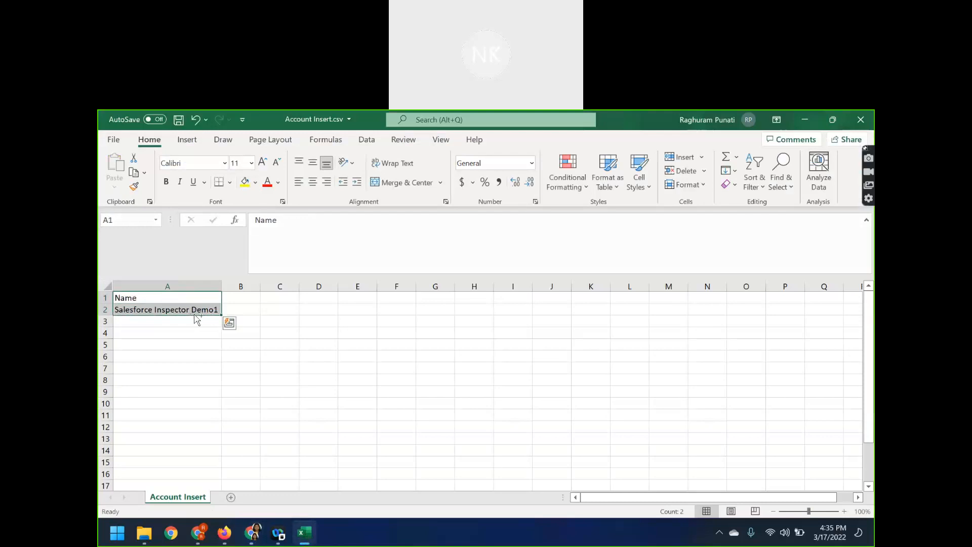
key(ctrl+c)
key(alt+Tab)
click(202, 242)
key(ctrl+v)
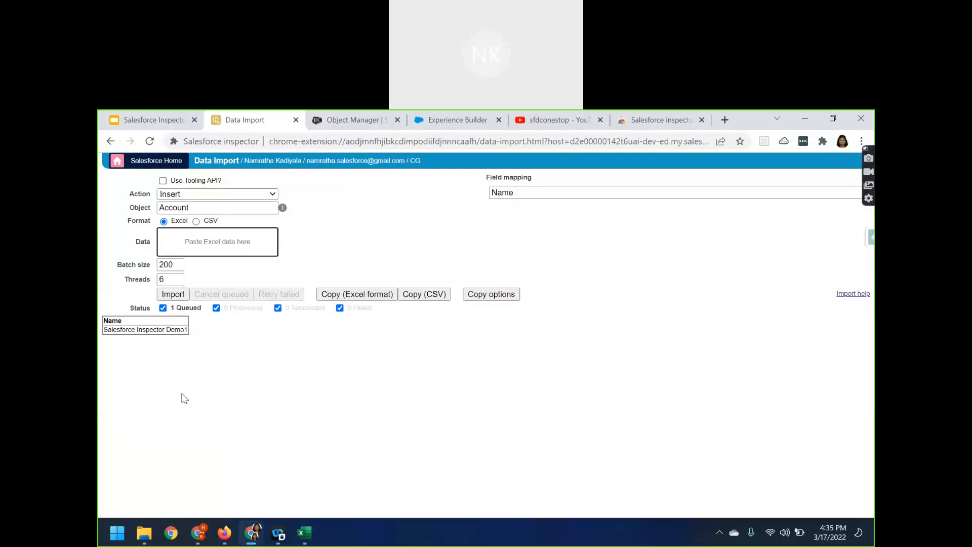
Step: Check the Name field mapping, then import the queued Account record and confirm the import
drag(481, 185, 538, 184)
click(530, 253)
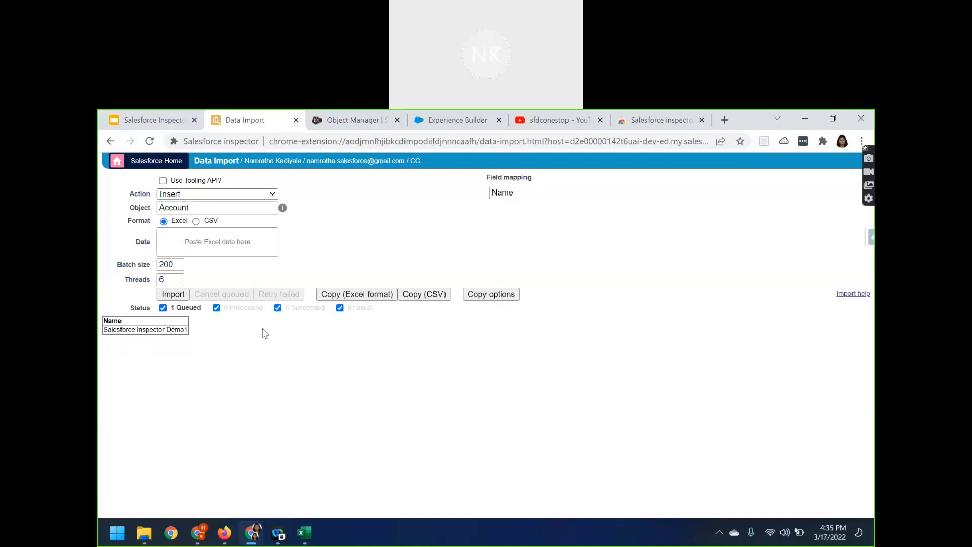
click(169, 296)
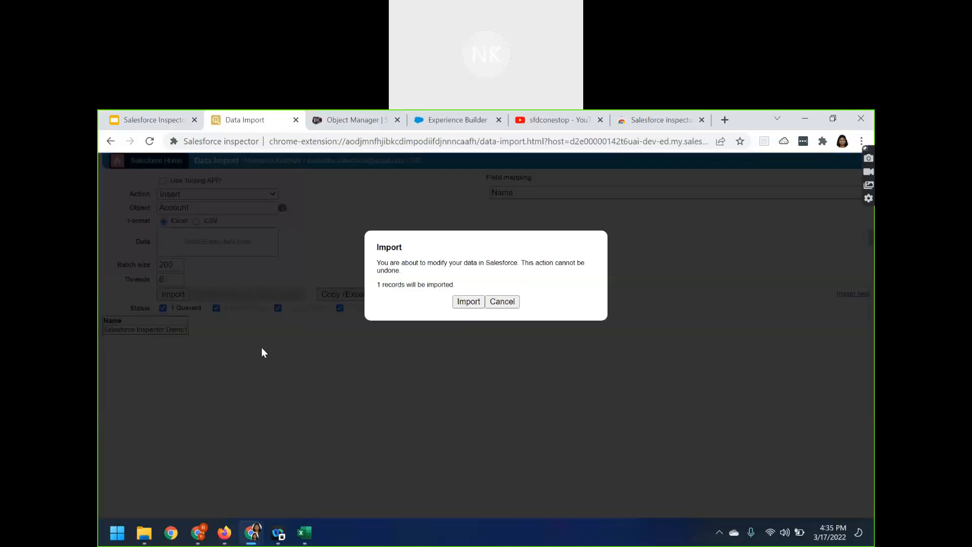
click(455, 303)
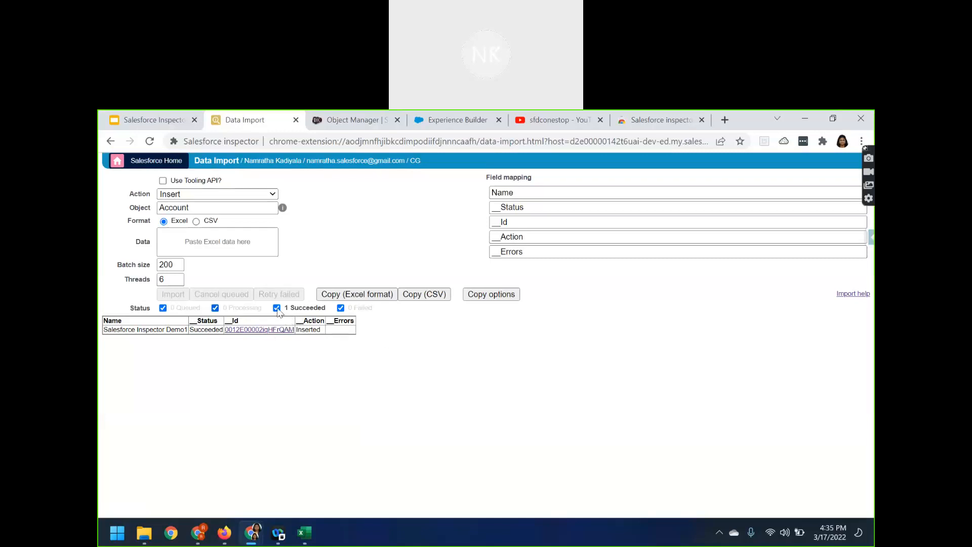
Step: Open the inserted Salesforce Inspector Demo1 account in Salesforce through its Id in the import results
right_click(270, 332)
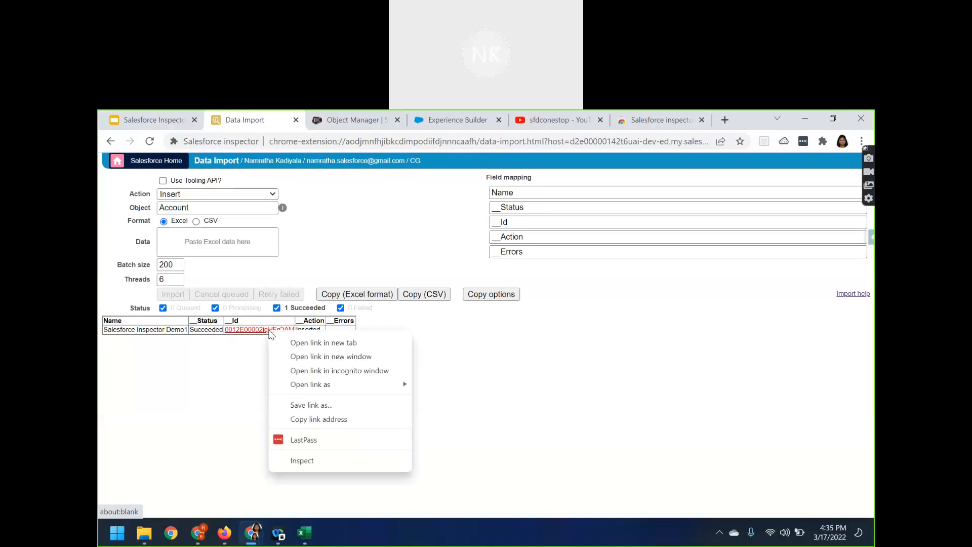
click(235, 364)
click(249, 330)
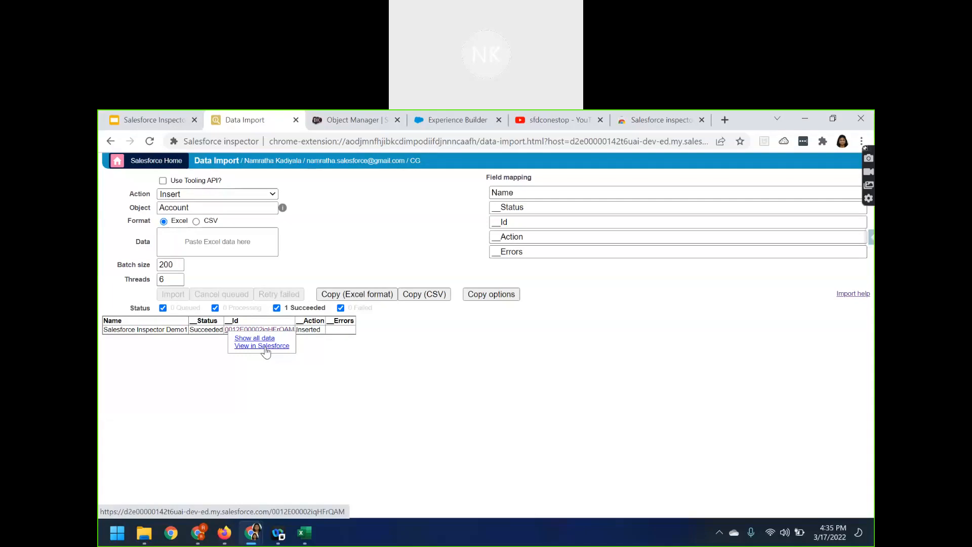
click(265, 346)
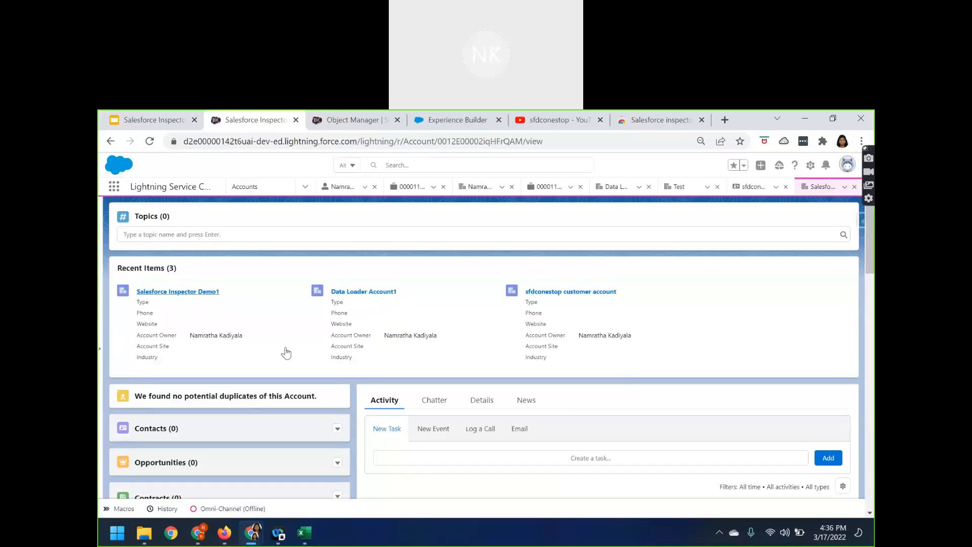
Step: Look through the new account's details, checking its Account Name and the Created By date and time
scroll(369, 401, down, 3)
scroll(434, 392, up, 2)
click(483, 349)
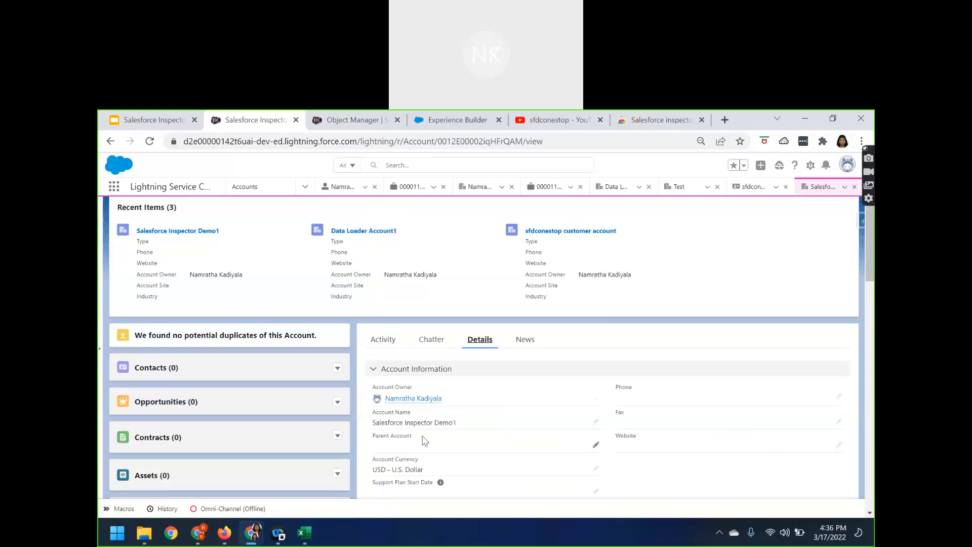
scroll(456, 458, down, 2)
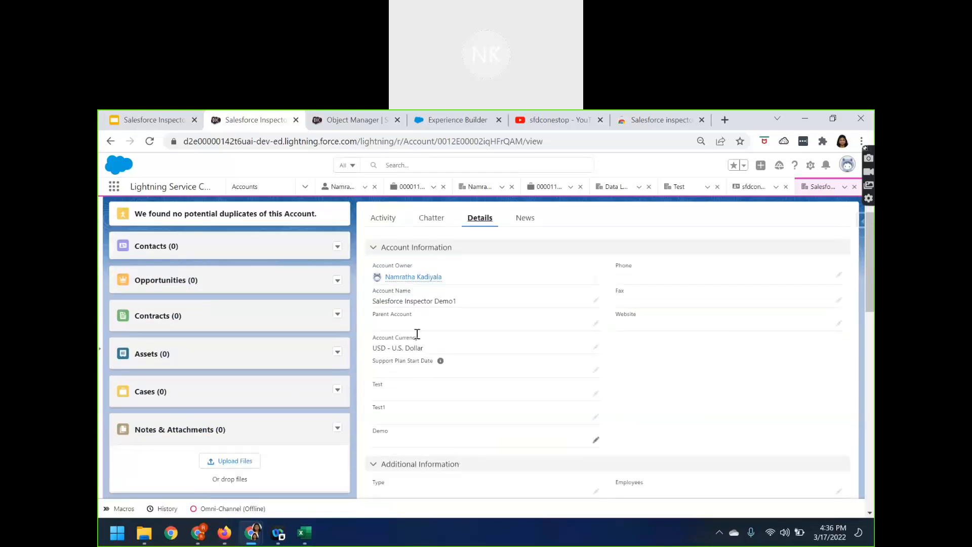
scroll(471, 405, down, 3)
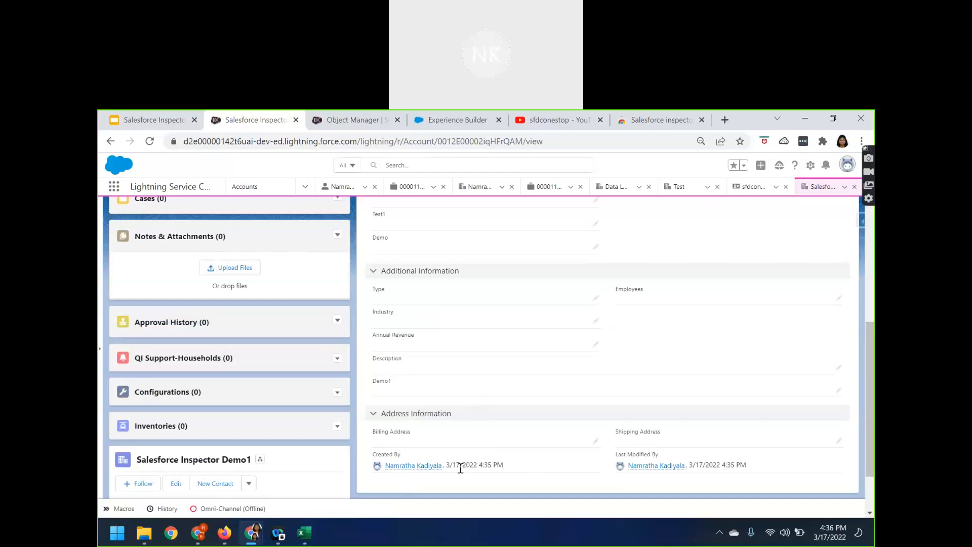
drag(445, 464, 525, 476)
scroll(525, 476, up, 6)
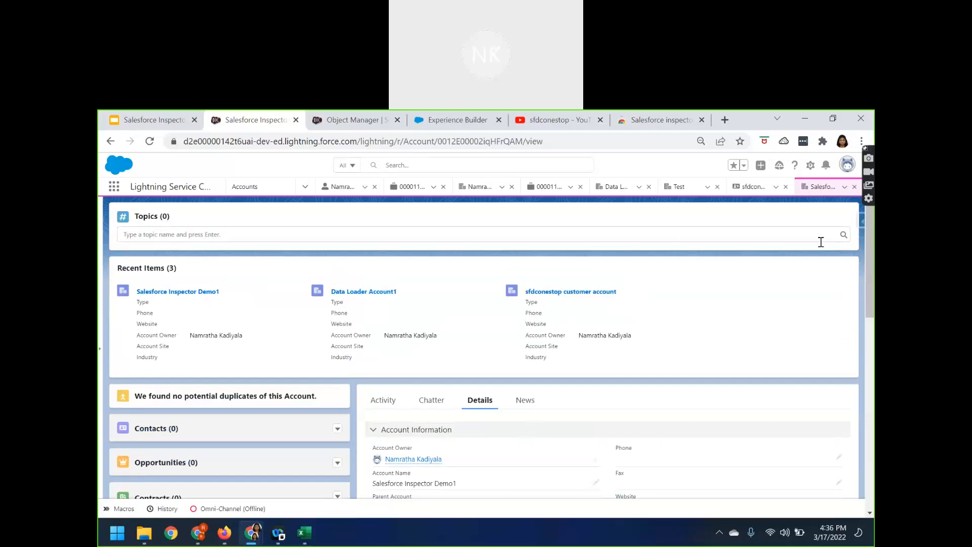
Step: Reopen Salesforce Inspector's Data Import page, go through the Update and Upsert actions, and choose Delete for the Account object
click(860, 221)
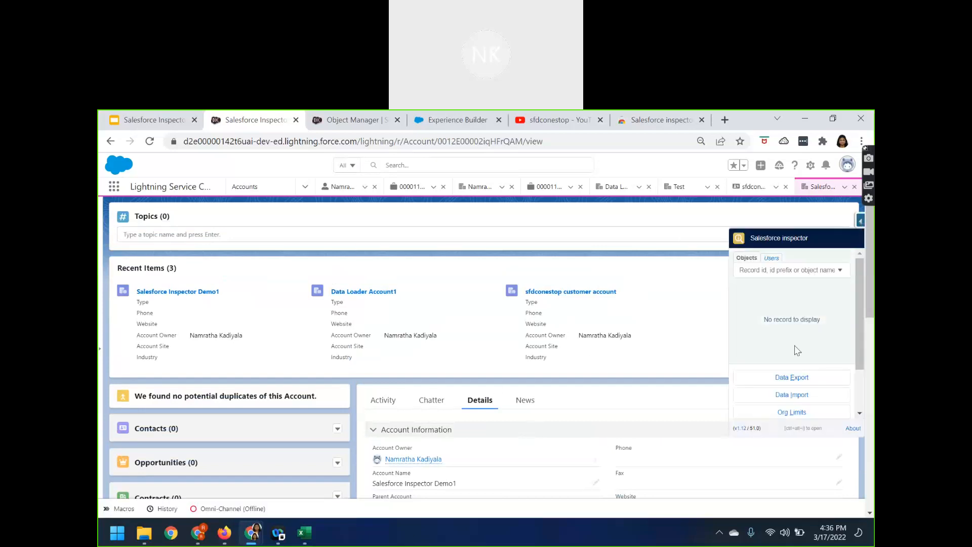
click(782, 396)
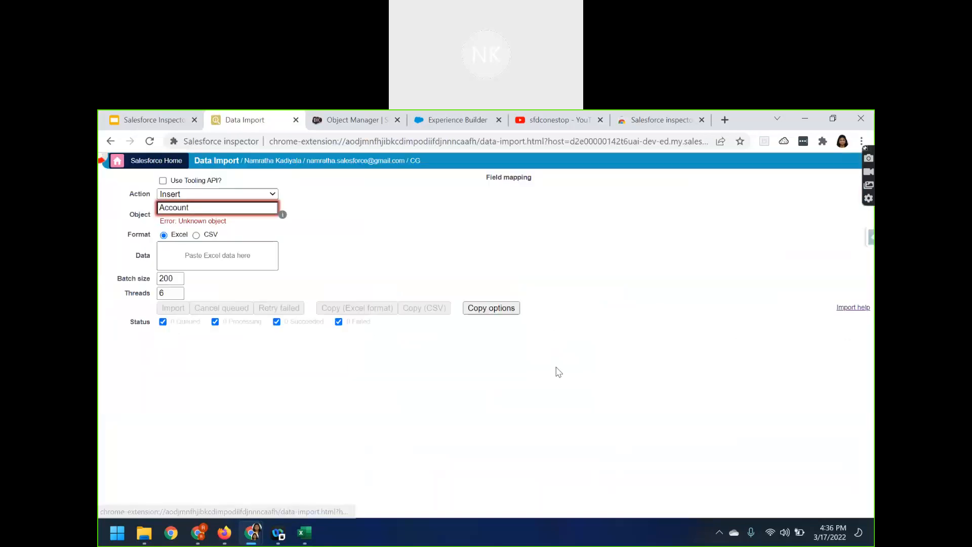
click(219, 195)
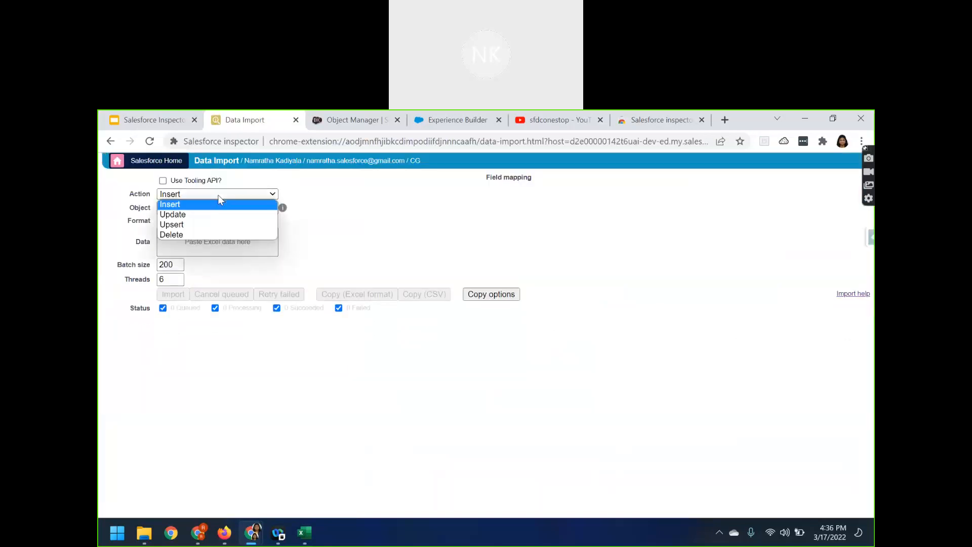
click(190, 215)
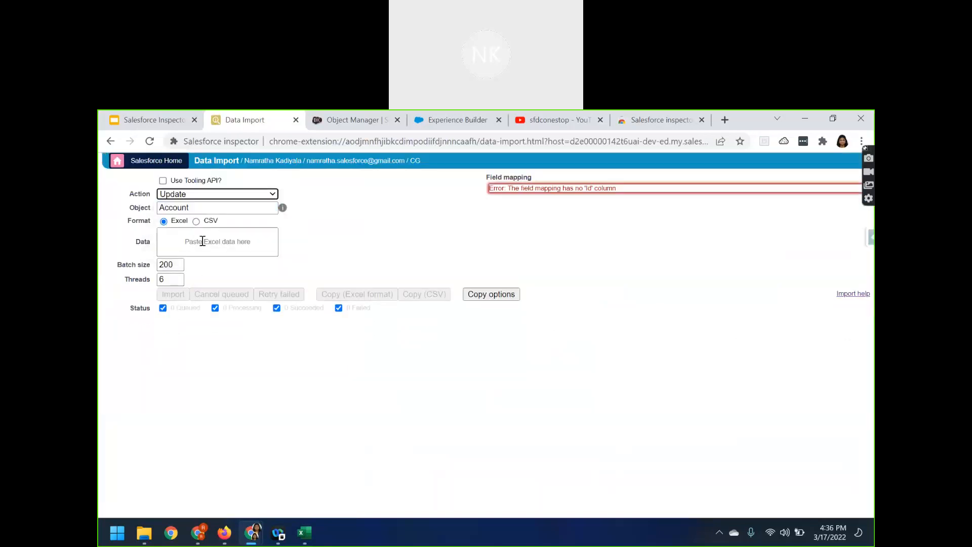
click(211, 194)
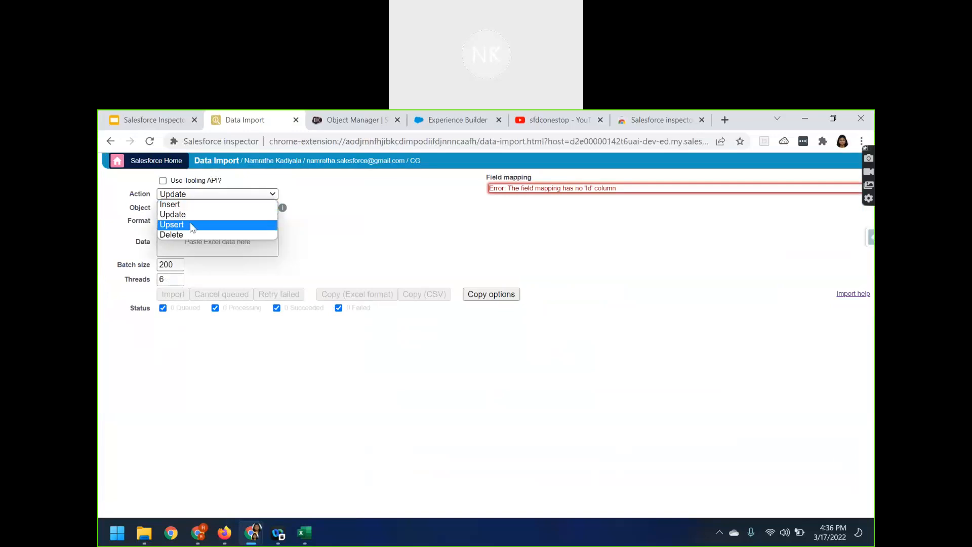
click(191, 225)
click(200, 195)
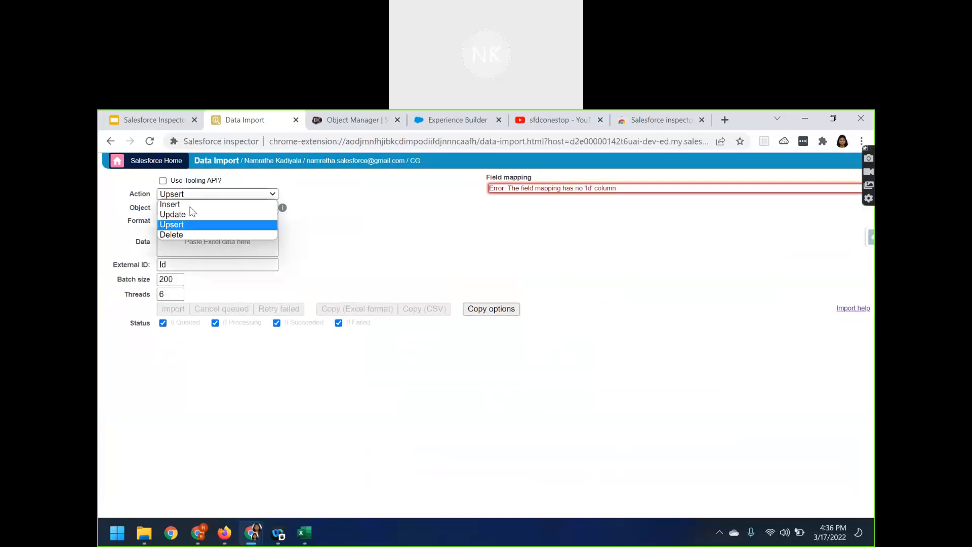
click(174, 233)
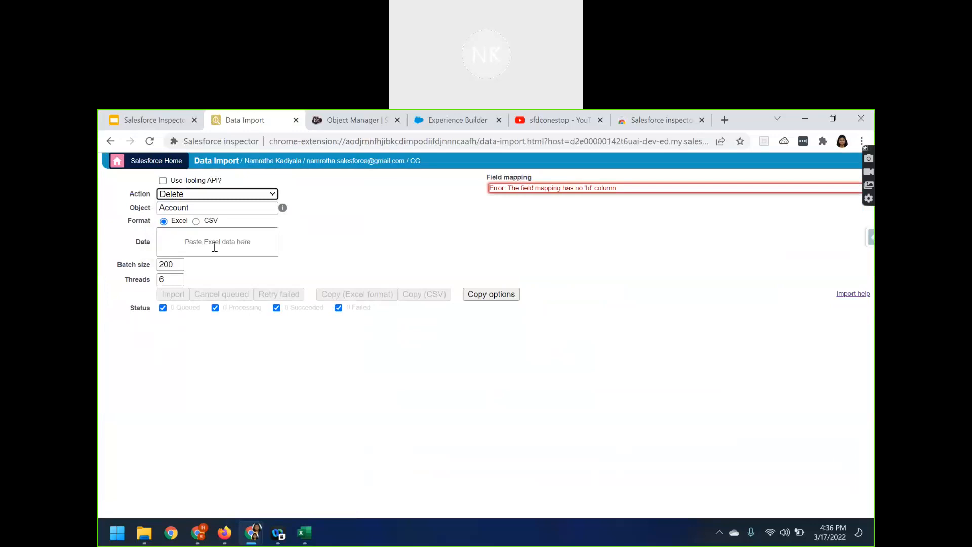
Step: Paste the Name cells A1:A2 from Excel as the Delete import data and check the field mapping requirements
click(304, 532)
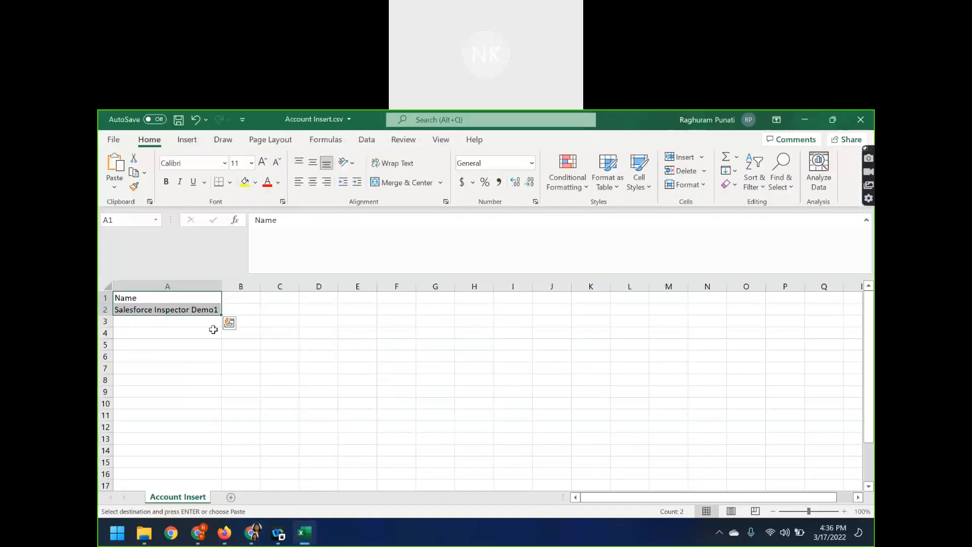
key(alt+Tab)
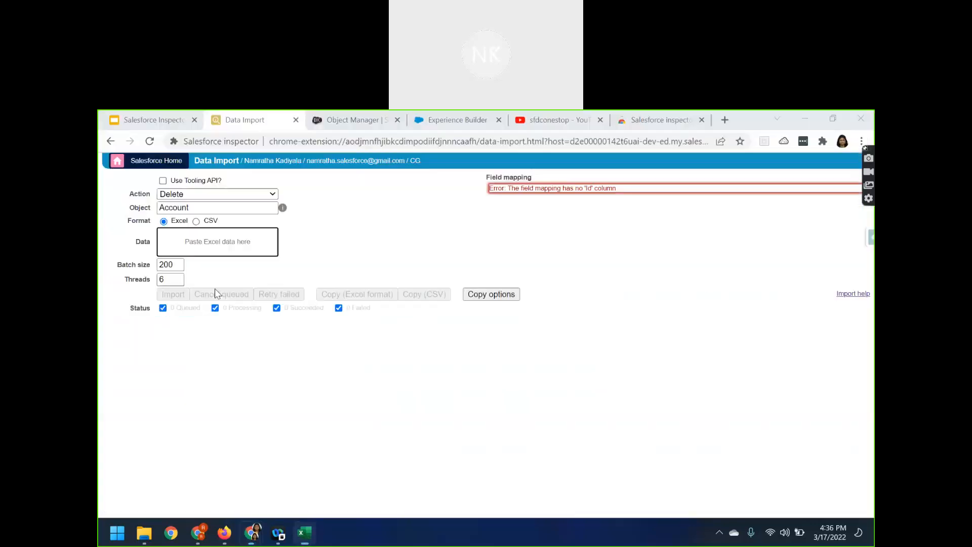
key(ctrl+v)
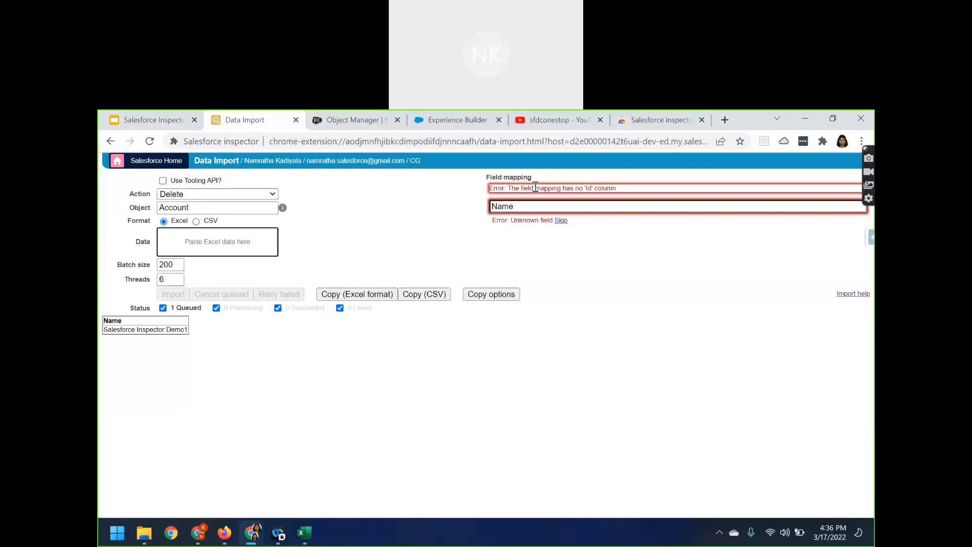
drag(535, 188, 612, 204)
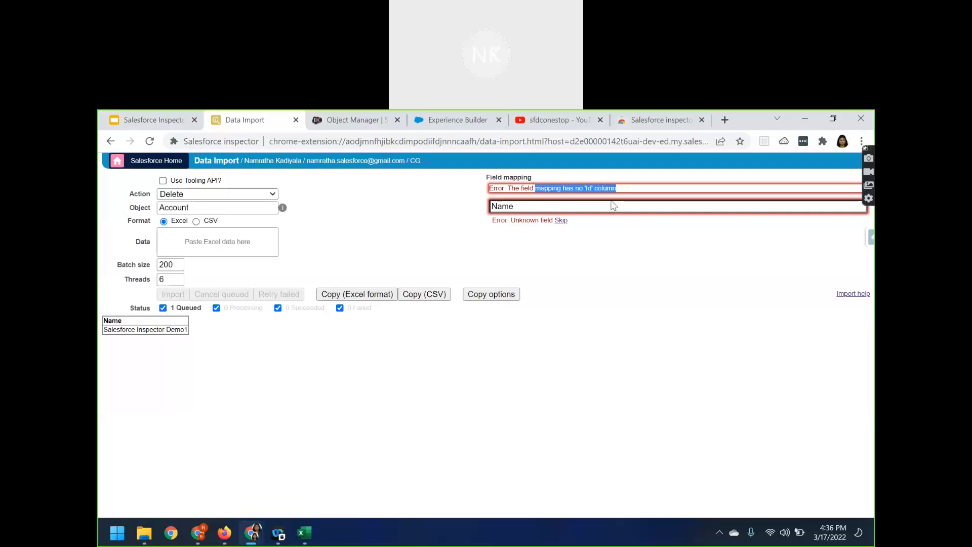
Step: Add an ID column header in cell B1 of Account Insert.csv in Excel
click(304, 532)
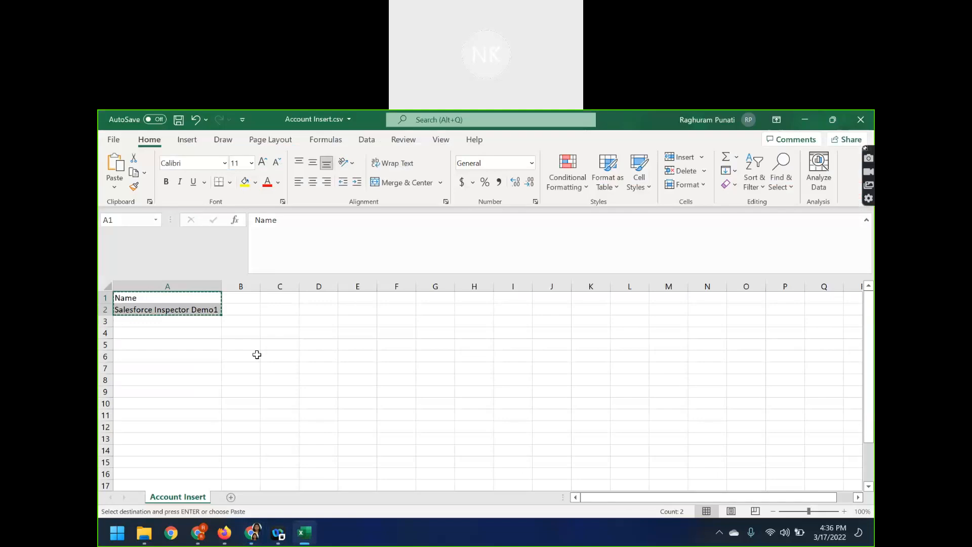
click(251, 297)
text(ID)
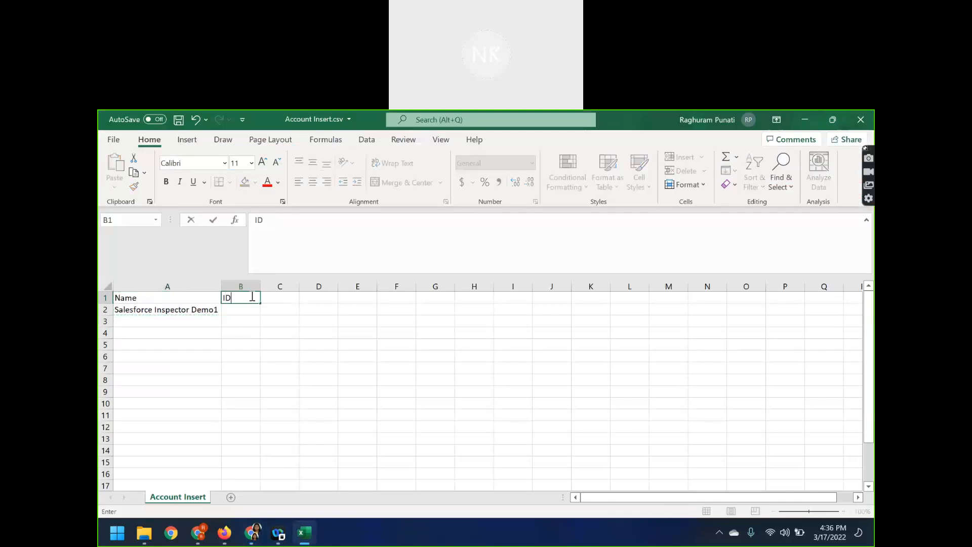
key(Return)
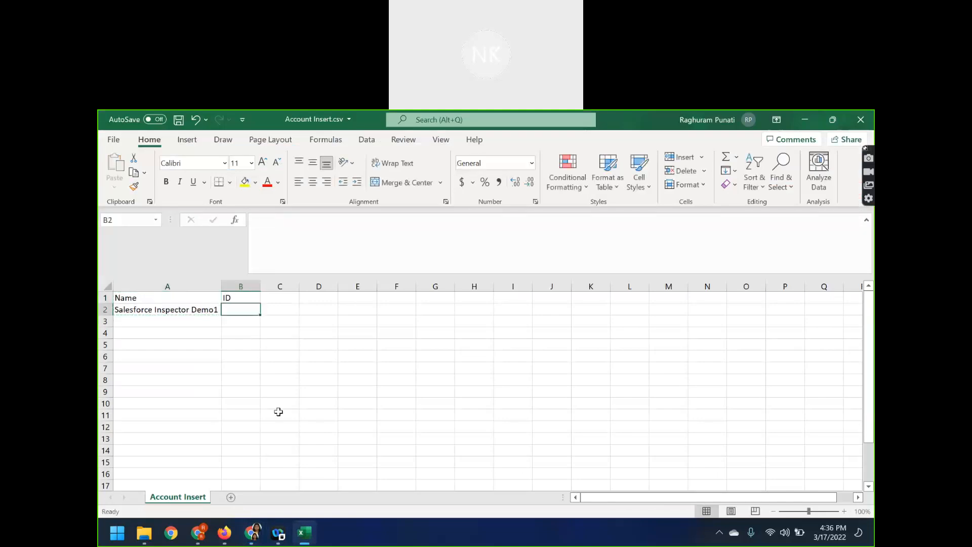
Step: Switch back to the browser's Data Import window and return to the inserted account's record page in Salesforce
click(254, 534)
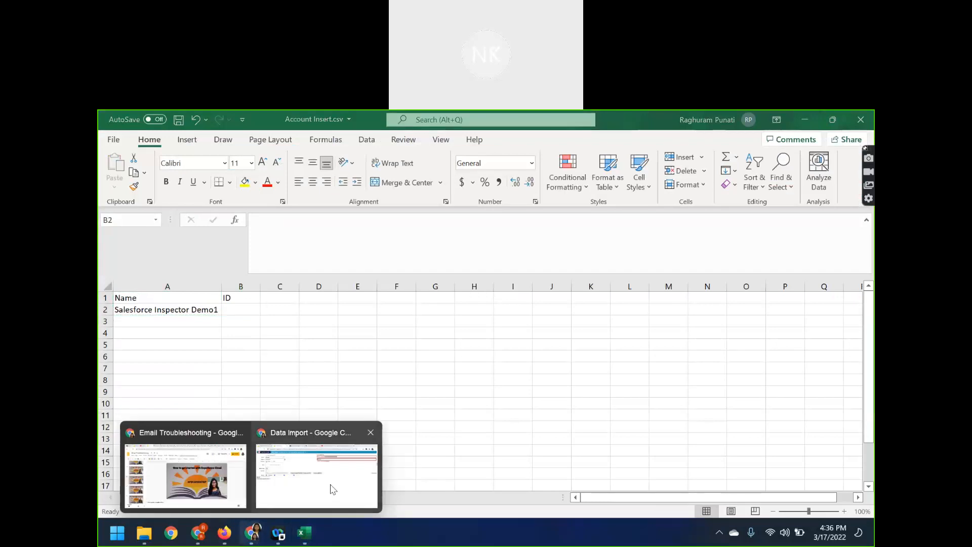
click(328, 486)
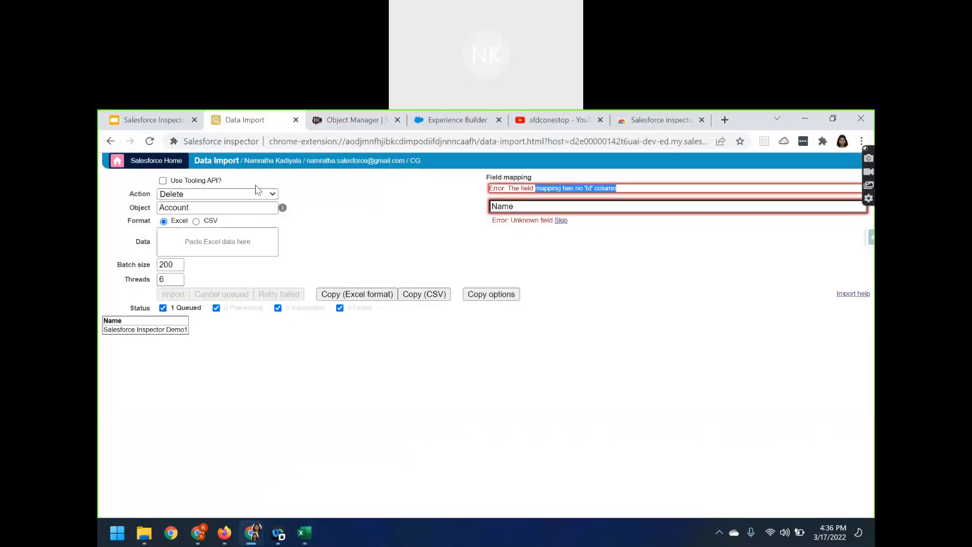
click(111, 141)
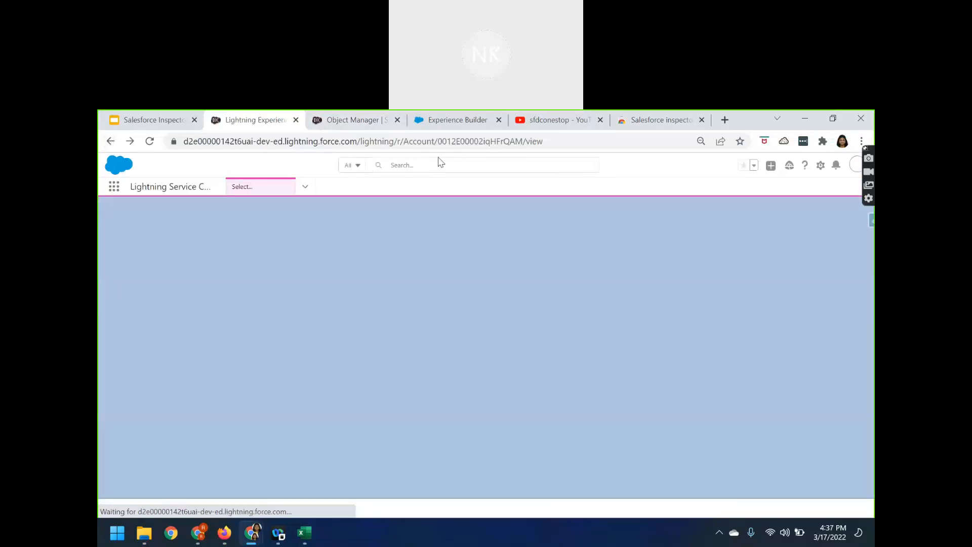
Step: Copy the account's record ID from its page address and paste it into cell B2 of Account Insert.csv in Excel
double_click(465, 145)
key(ctrl+c)
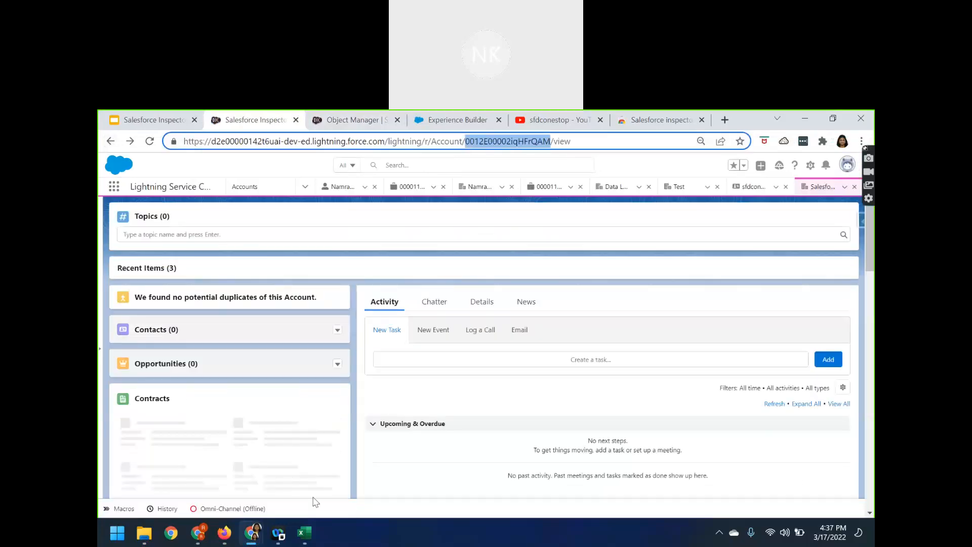
click(304, 533)
key(ctrl+v)
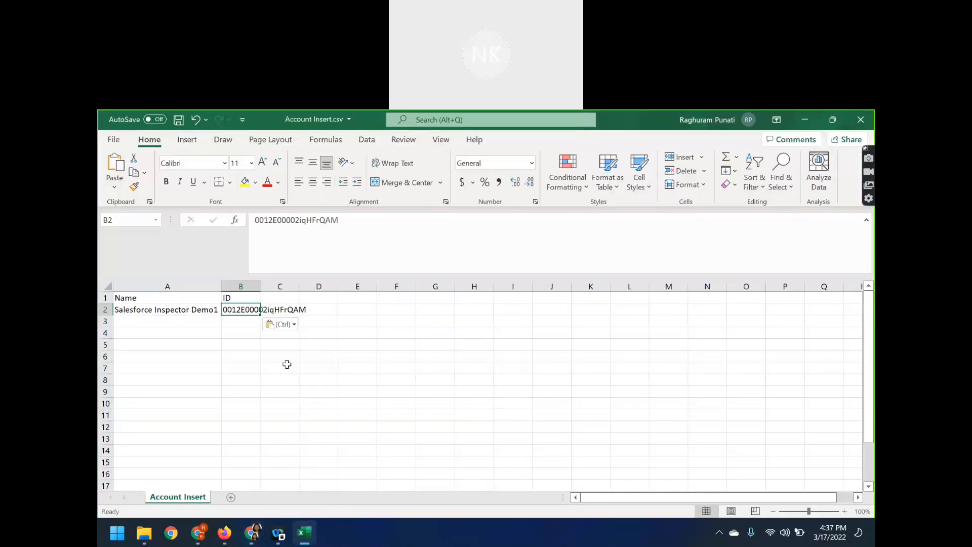
Step: Copy cells A1:B2 in Excel, switch back to the browser and open Salesforce Inspector's Data Import from the account record
drag(193, 302, 237, 309)
key(ctrl+c)
key(alt+Tab)
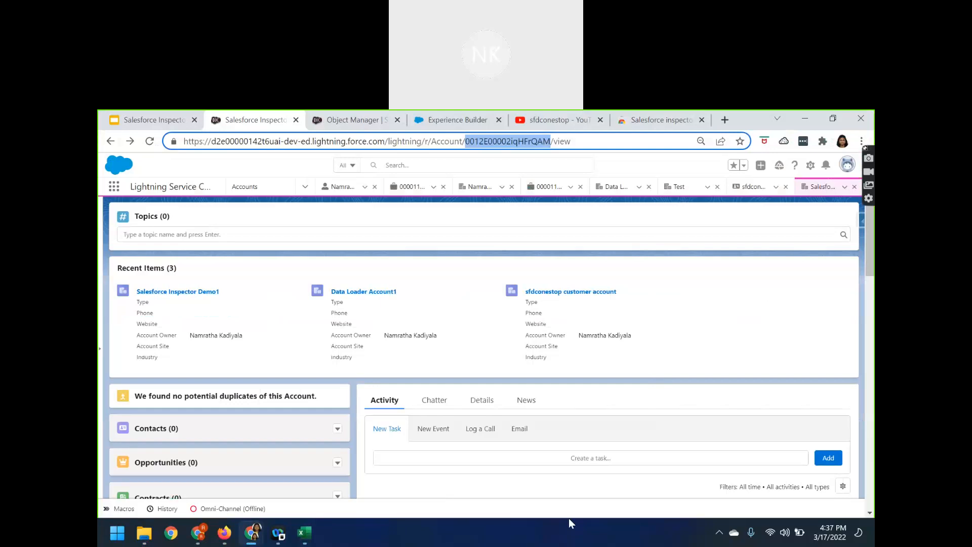
click(860, 220)
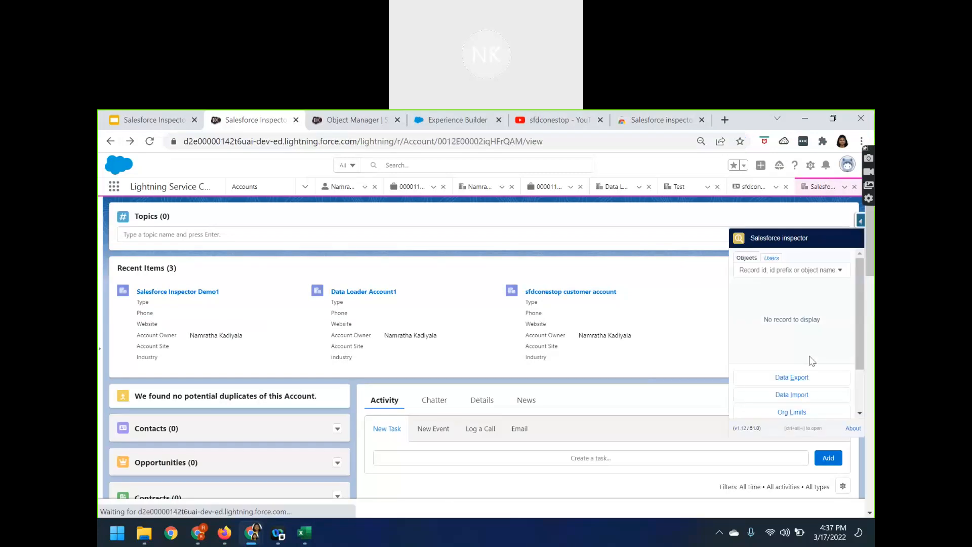
click(797, 394)
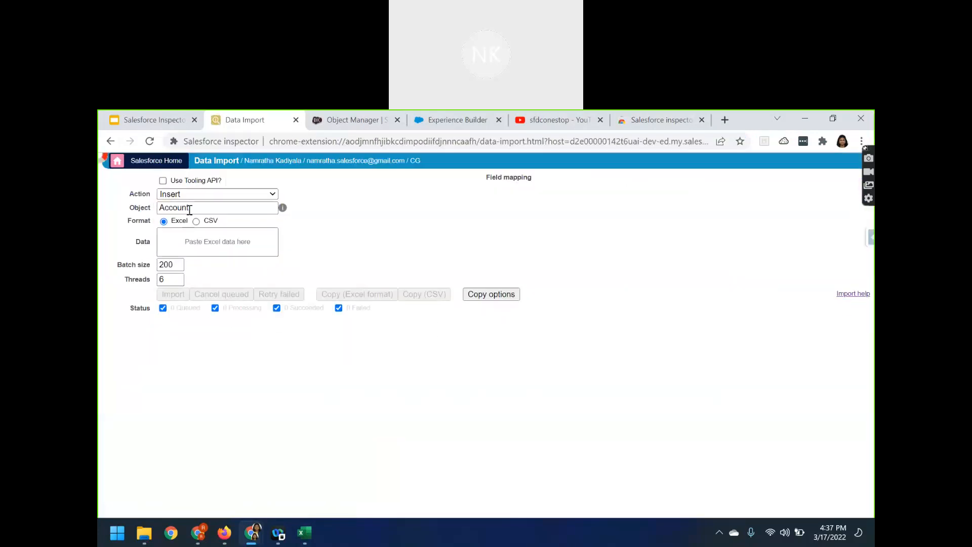
Step: Set the import action to Delete for the Account object and paste the copied Name and ID data in Excel format
click(191, 195)
click(181, 234)
click(187, 242)
key(ctrl+v)
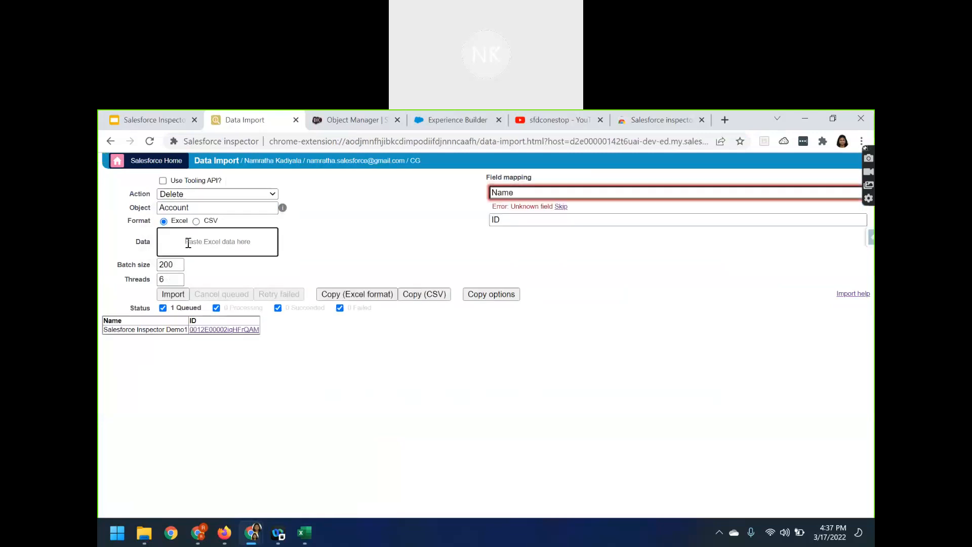
Step: Run the delete import for the queued Salesforce Inspector Demo1 account and confirm the operation
click(113, 392)
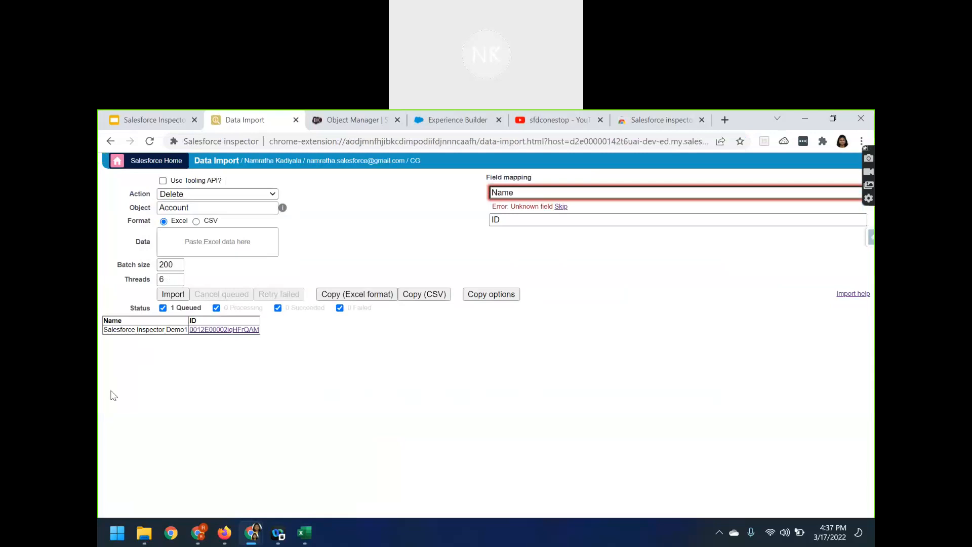
click(173, 296)
click(465, 302)
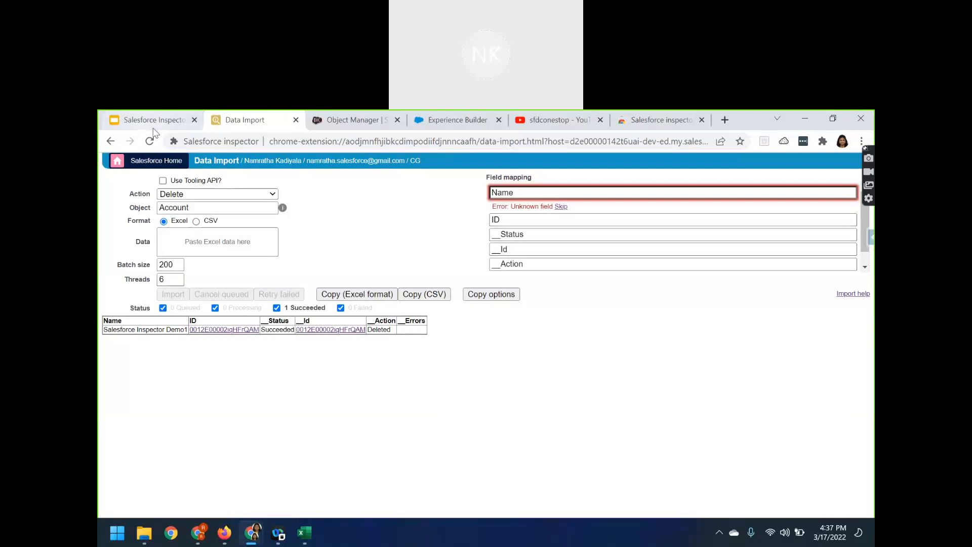
Step: Return to the account's Salesforce page, find the Recycle Bin by searching "rec", and check the deleted account's record name and deletion time
click(110, 142)
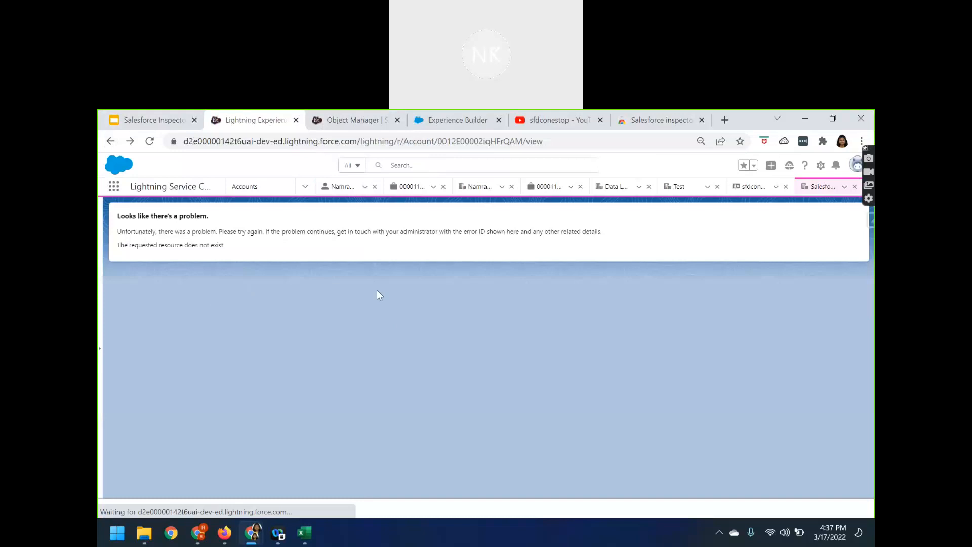
click(114, 186)
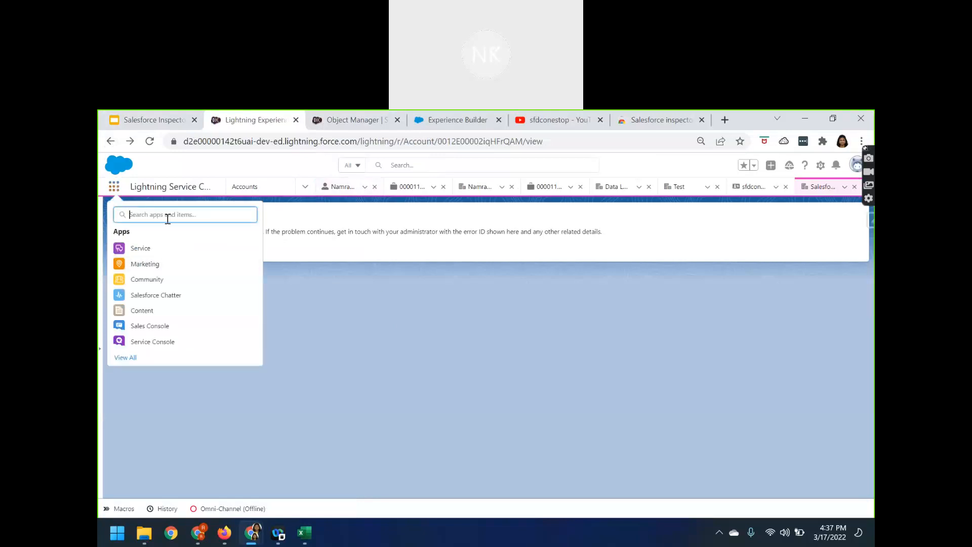
text(rec)
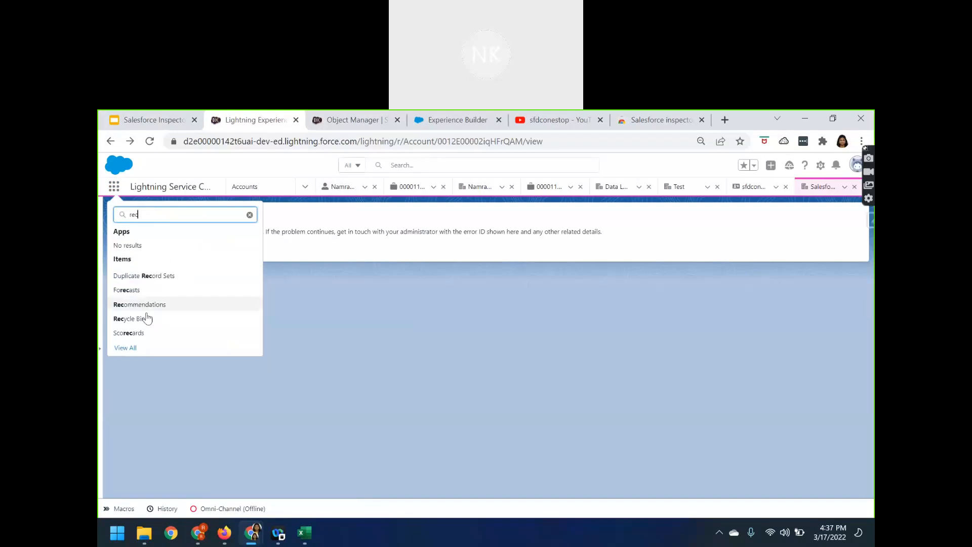
click(174, 318)
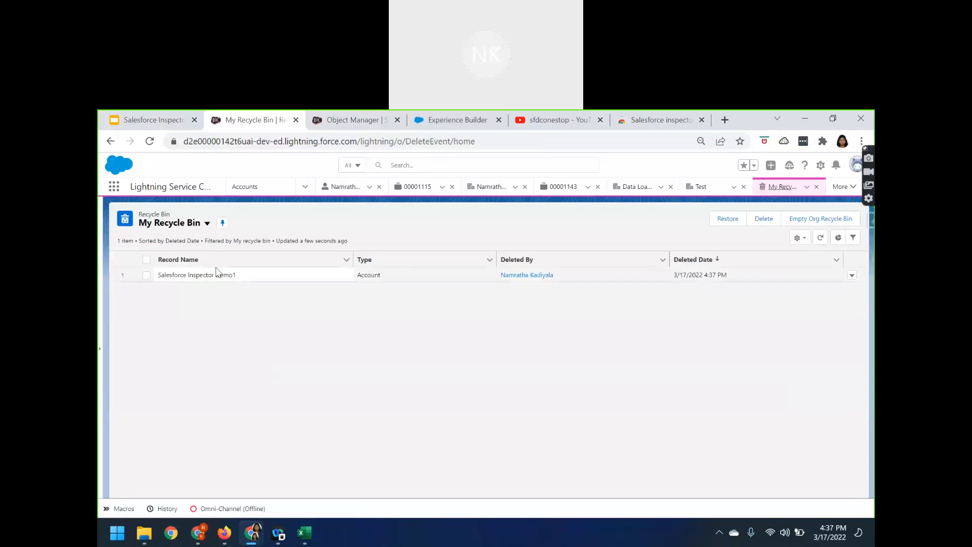
double_click(220, 273)
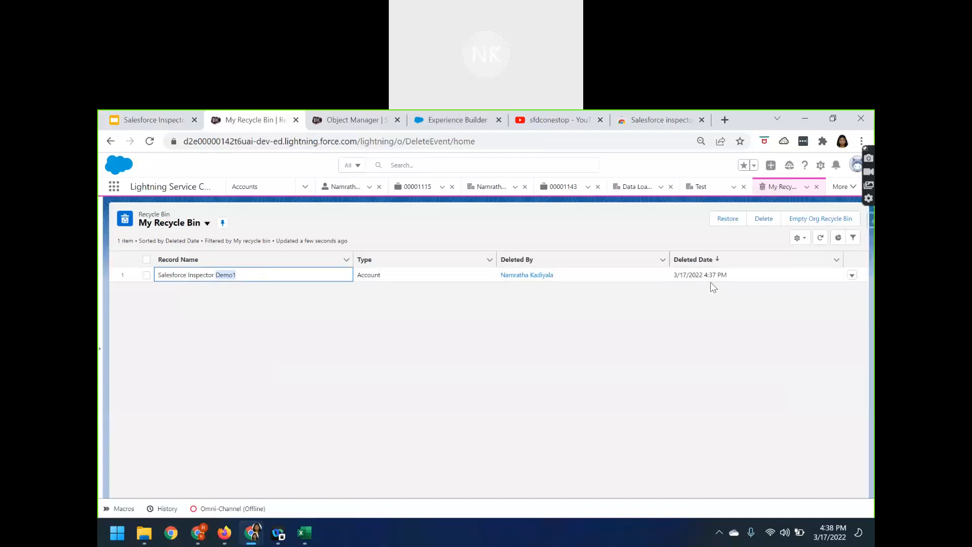
drag(703, 275, 733, 278)
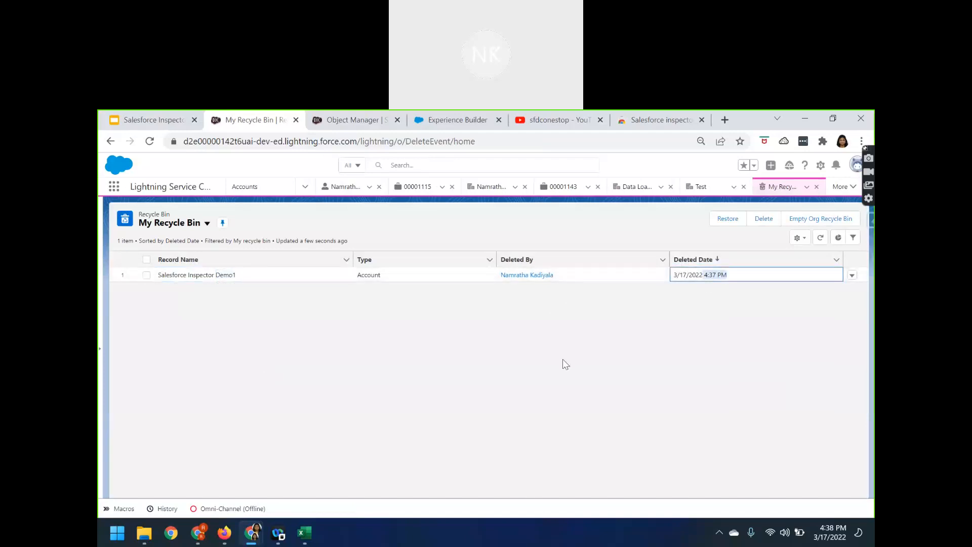